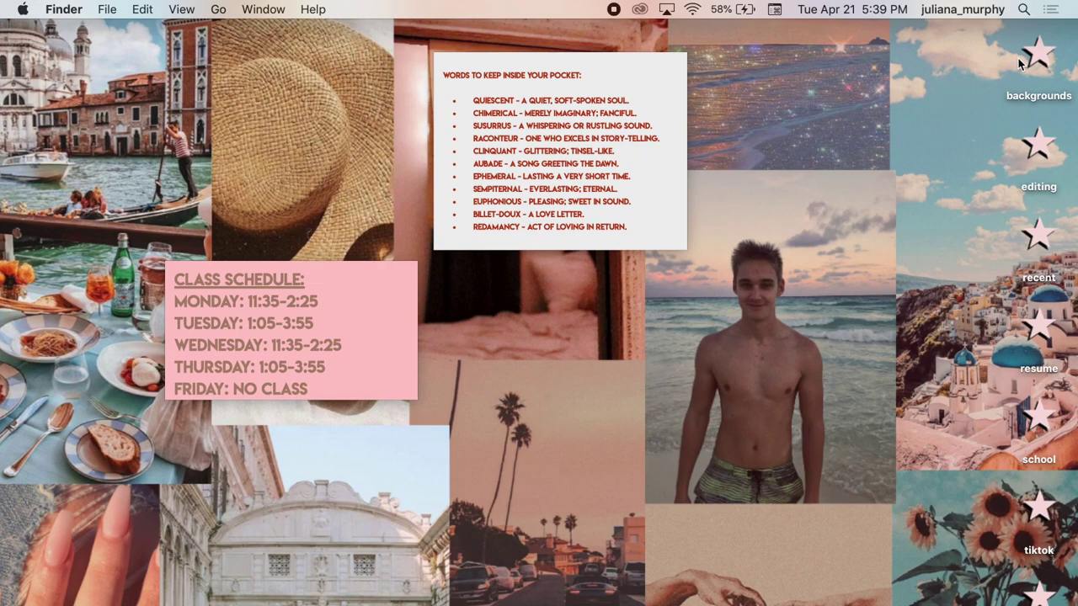
# Look up the built-in display's resolution in About This Mac and move the information window into the desktop's upper-right area.
pyautogui.click(23, 10)
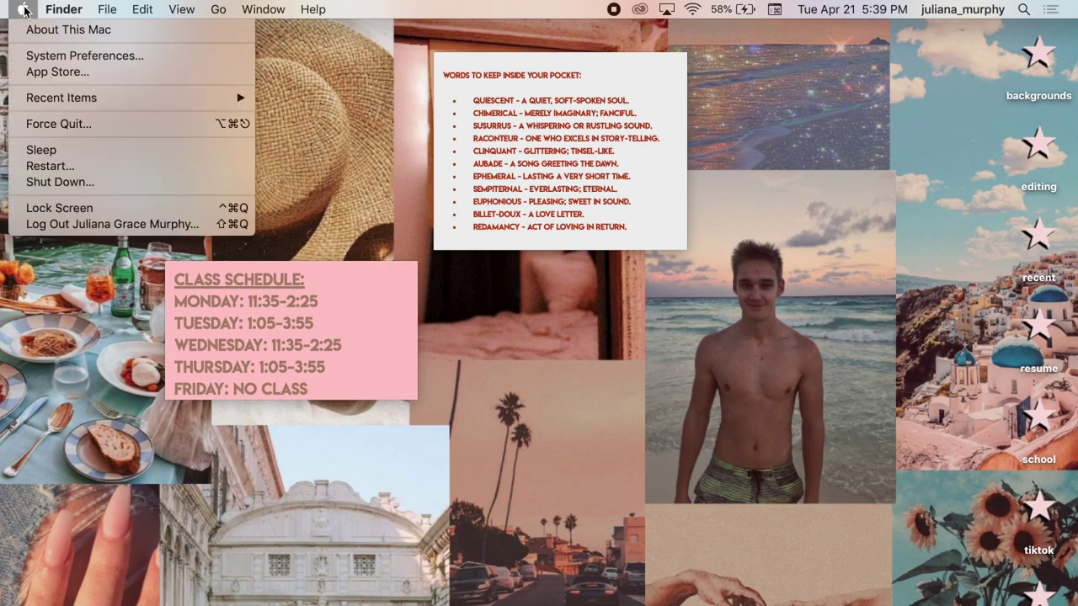
pyautogui.click(28, 32)
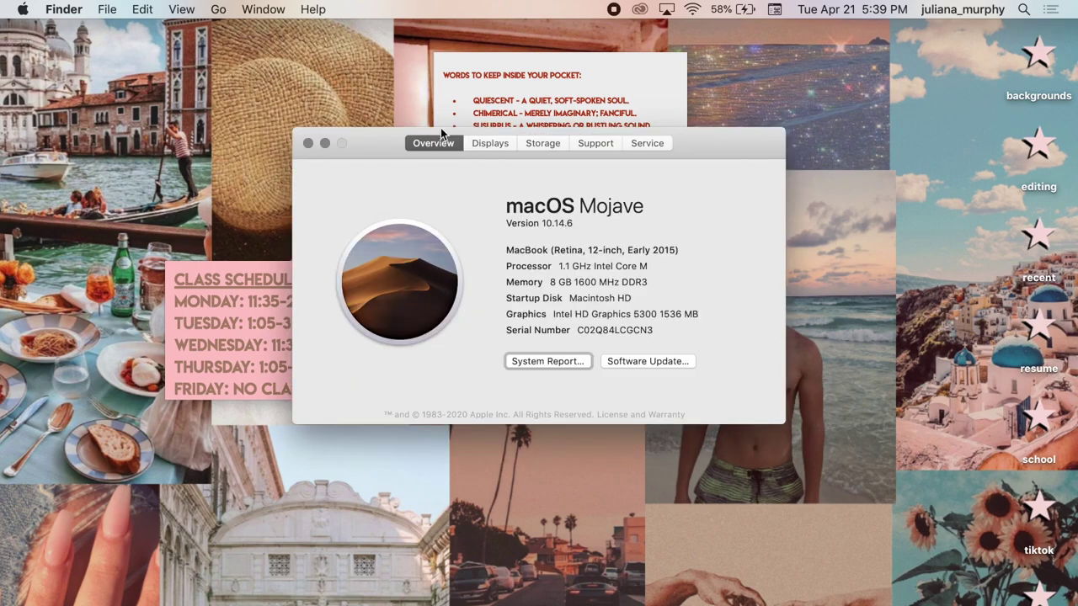
pyautogui.click(479, 143)
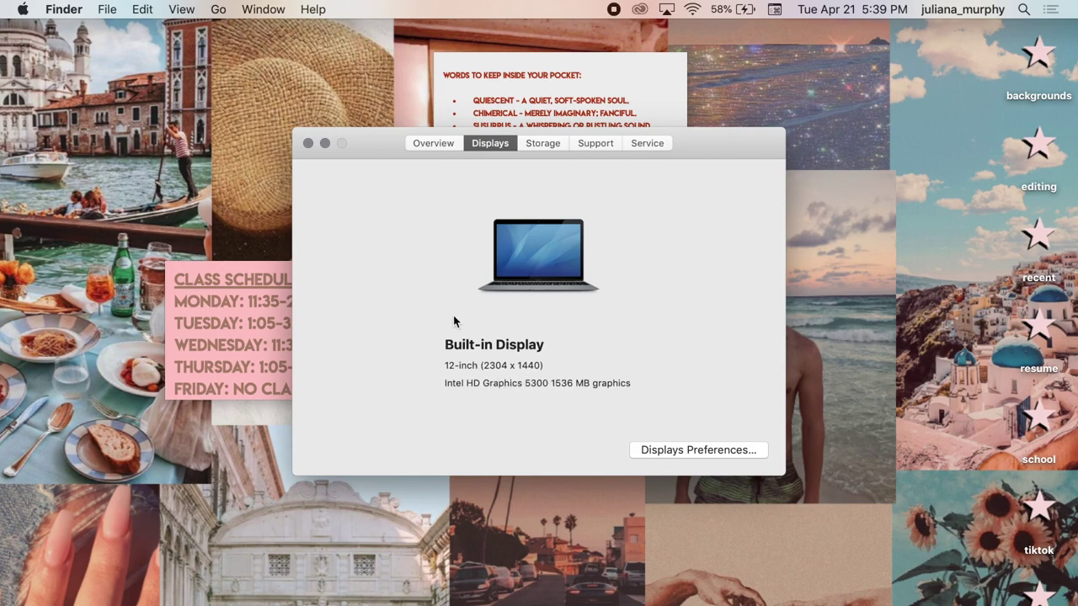
pyautogui.moveTo(381, 153); pyautogui.dragTo(674, 21)
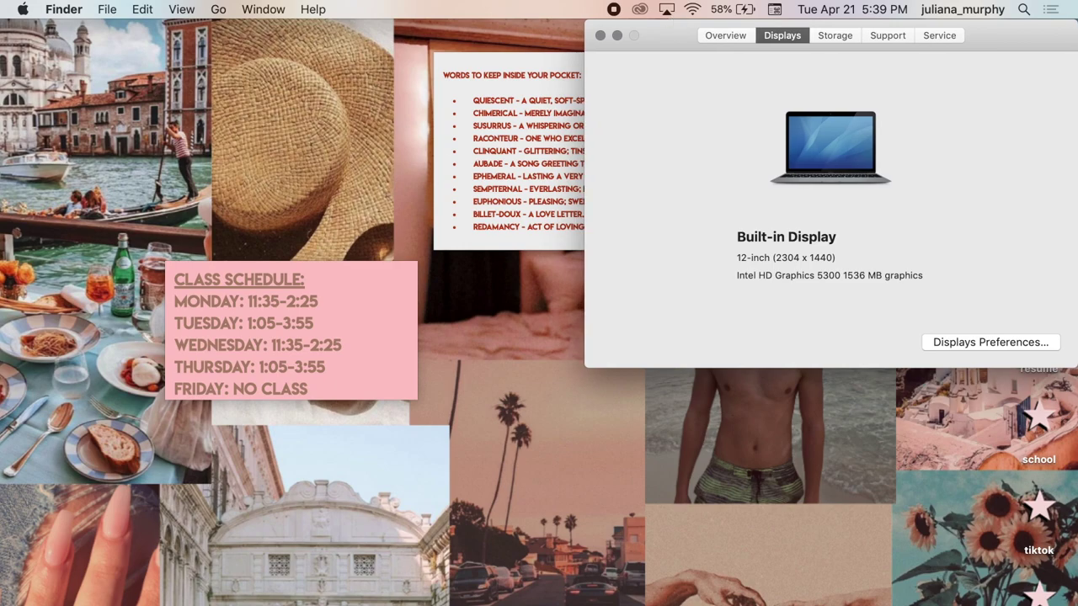
# Switch to Chrome, load canva.com and narrow the browser window to about half the screen beside the display information.
pyautogui.click(89, 600)
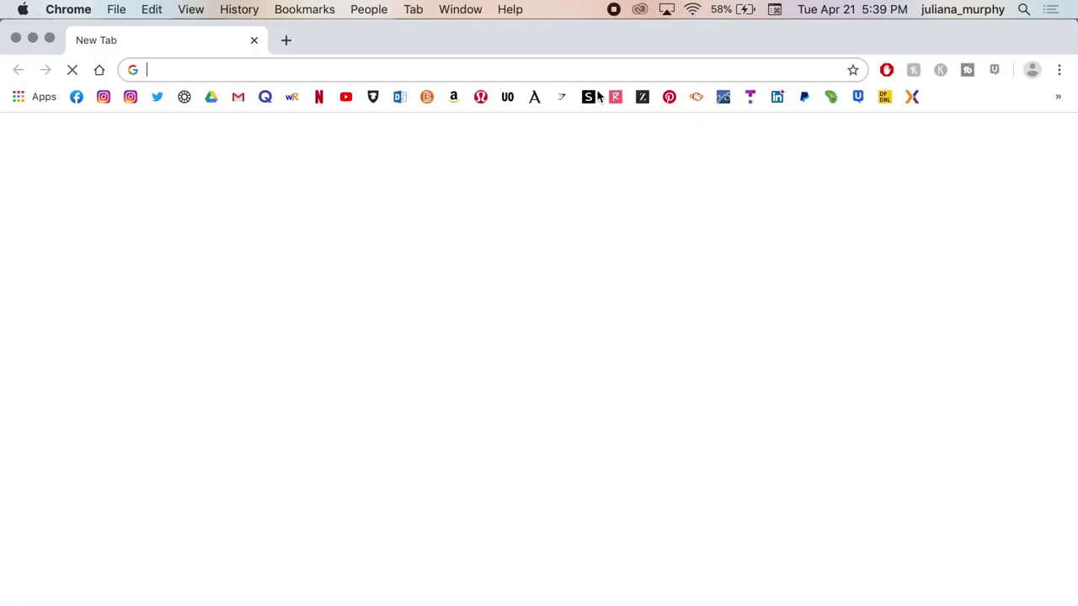
pyautogui.write('canva.com')
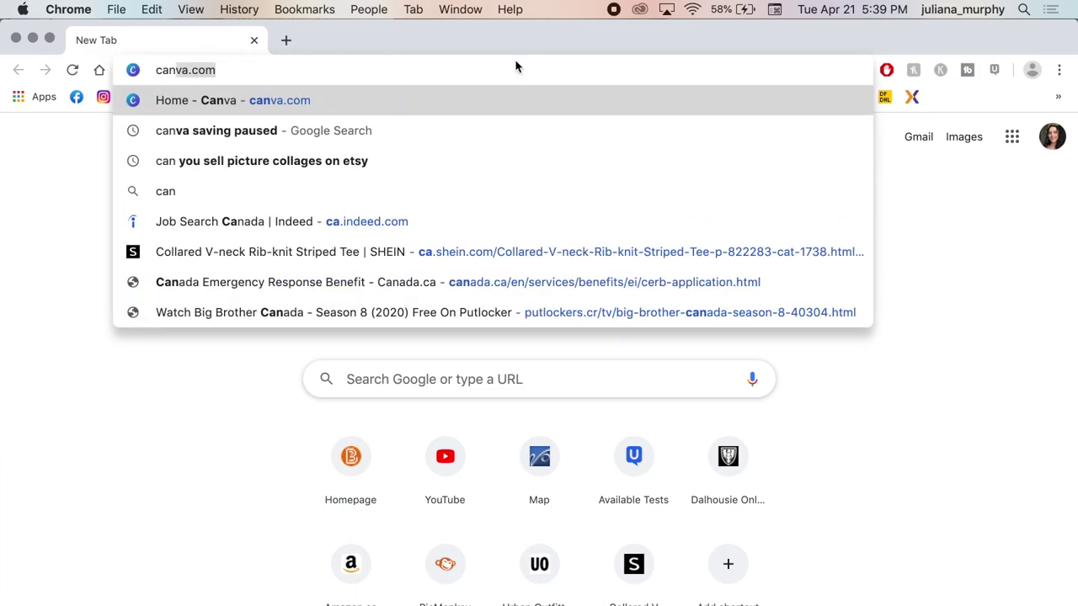
pyautogui.press('Return')
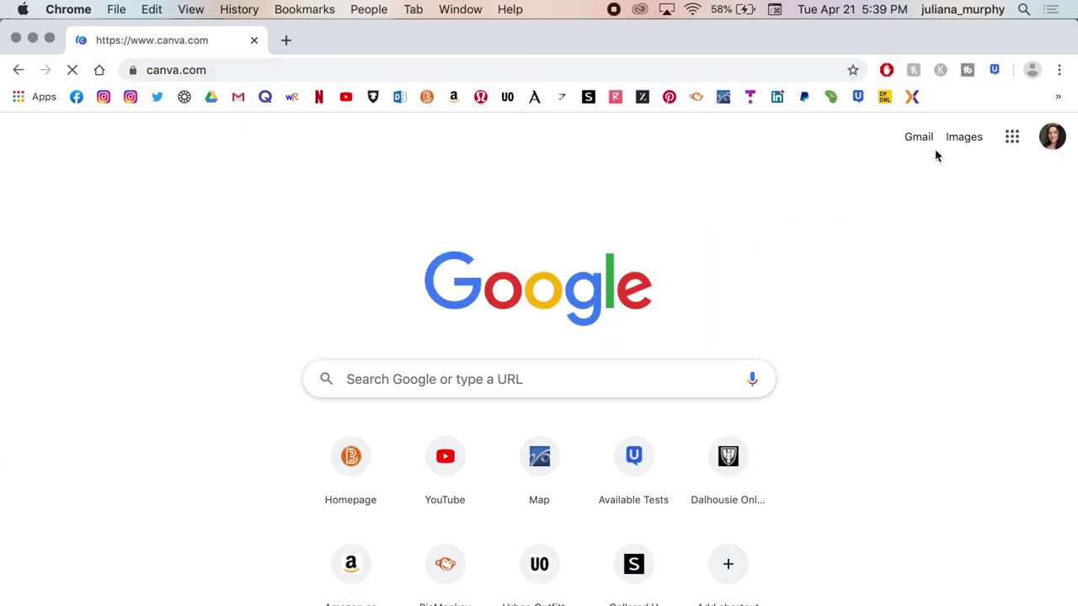
pyautogui.moveTo(1075, 143); pyautogui.dragTo(568, 155)
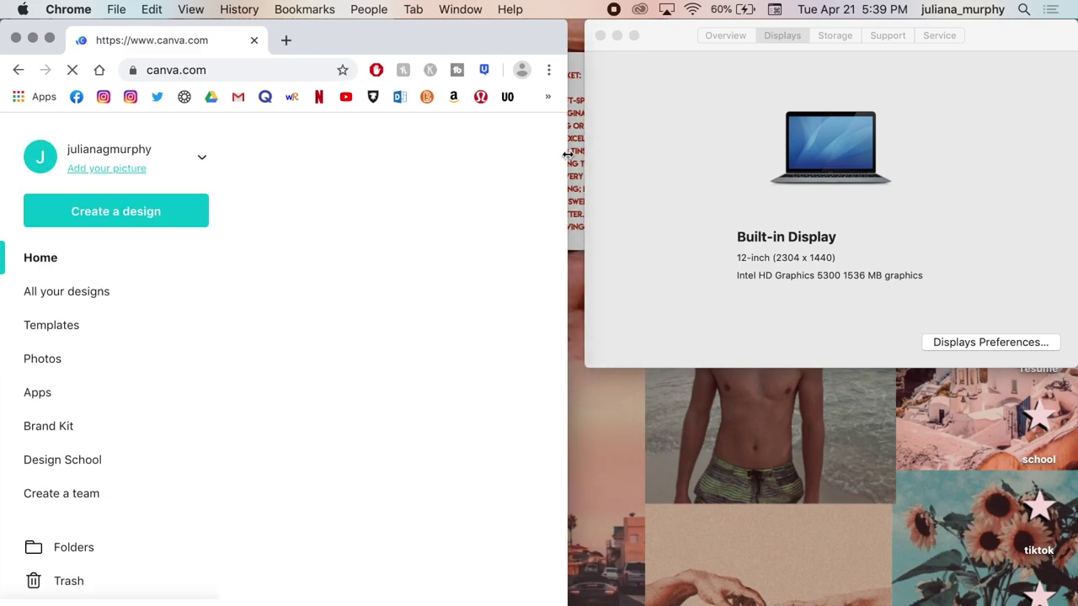
# Create a new Canva design with custom dimensions of 2304 x 1440 px.
pyautogui.click(110, 217)
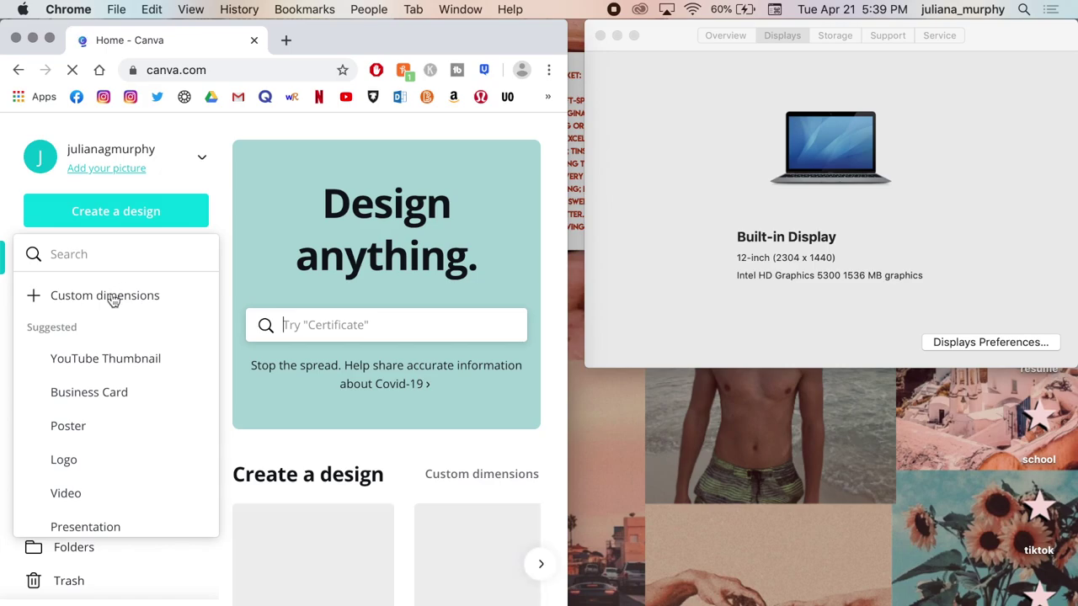
pyautogui.click(111, 298)
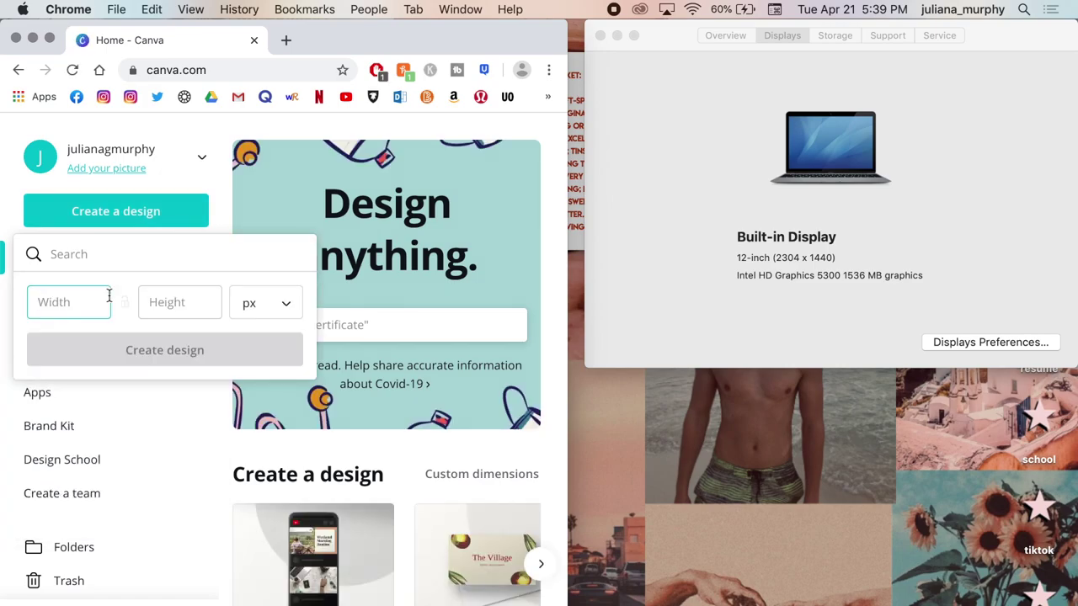
pyautogui.click(172, 300)
pyautogui.write('144')
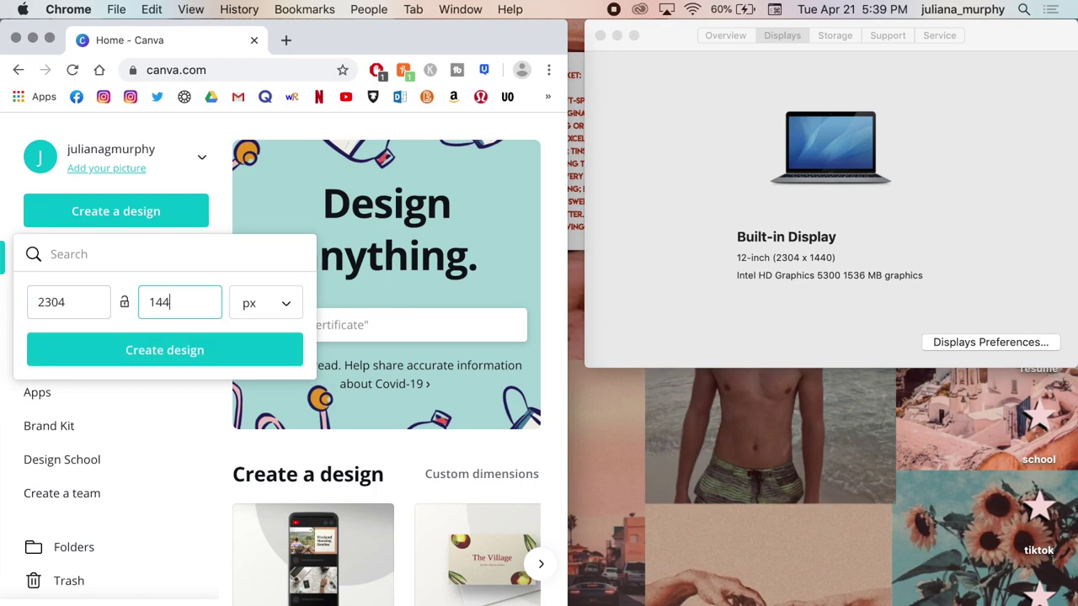
pyautogui.press('Return')
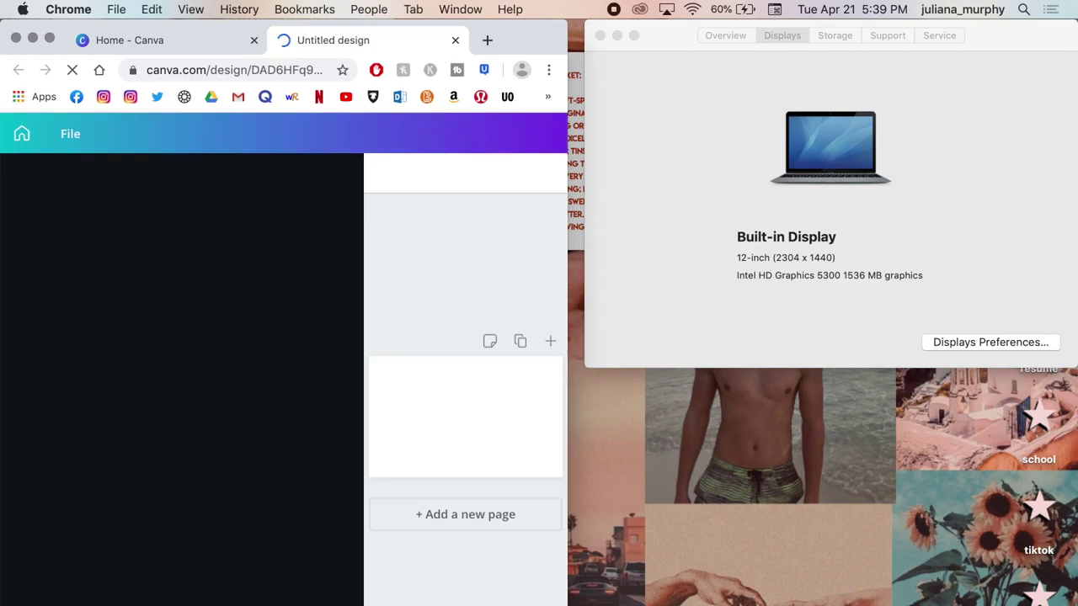
# Close the display information window and open pinterest.ca in a new browser tab.
pyautogui.click(599, 36)
pyautogui.click(487, 42)
pyautogui.write('pint')
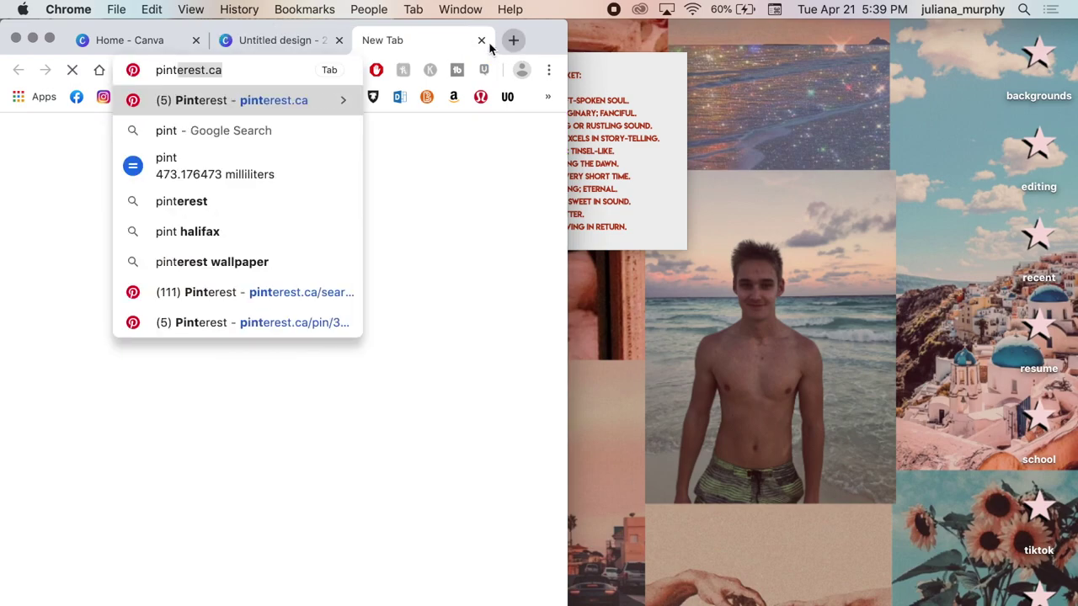
pyautogui.press('Return')
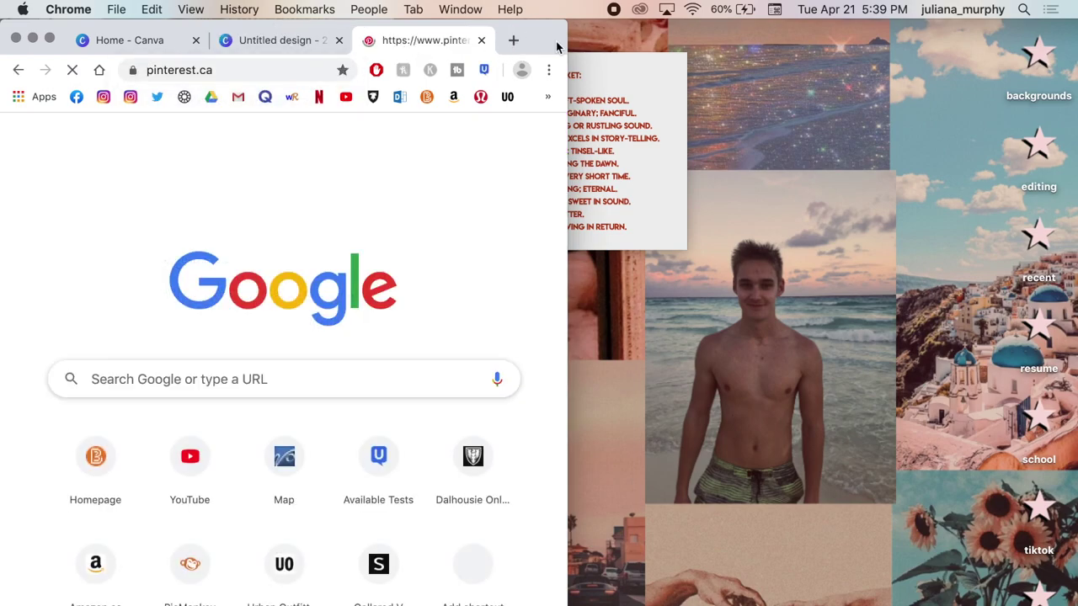
# Move Pinterest into its own window beside the Canva design and collapse Canva's template list to enlarge the canvas.
pyautogui.moveTo(779, 35); pyautogui.dragTo(764, 40)
pyautogui.moveTo(957, 40); pyautogui.dragTo(836, 15)
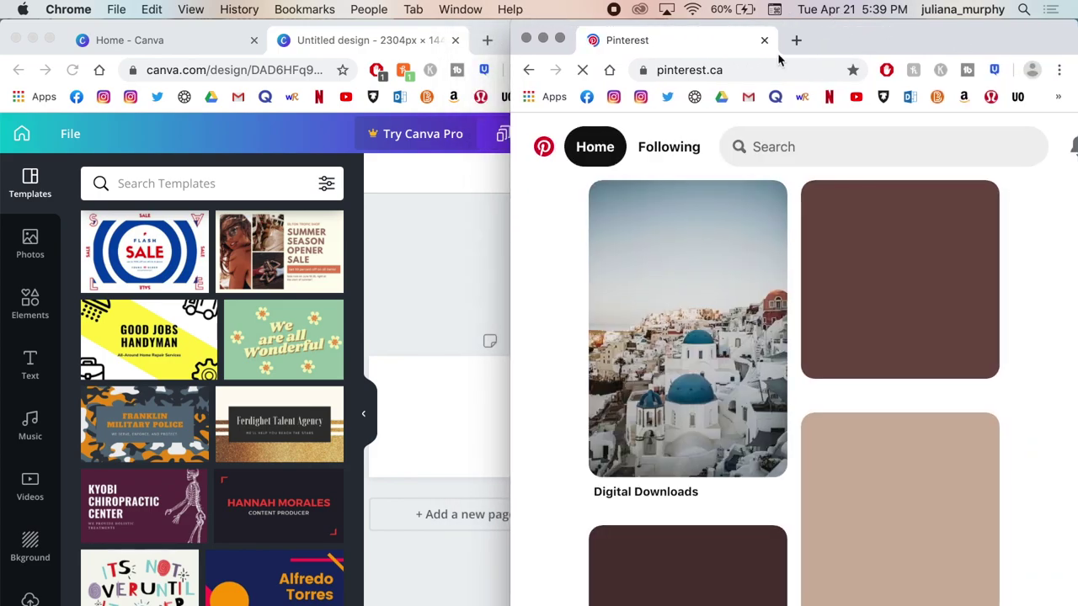
pyautogui.moveTo(510, 337); pyautogui.dragTo(568, 337)
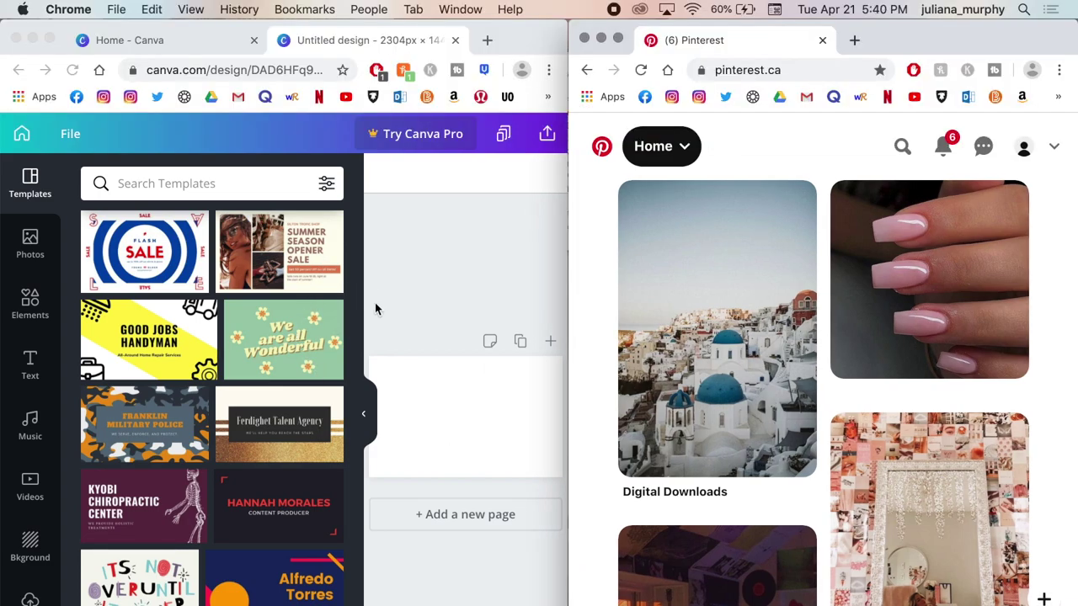
pyautogui.click(364, 413)
pyautogui.click(363, 414)
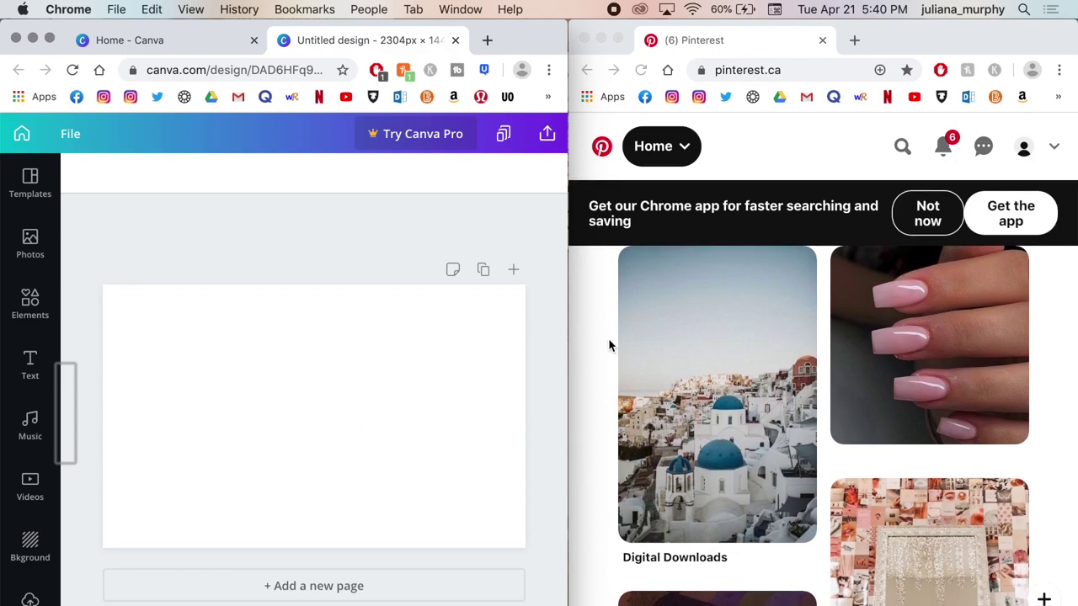
# Copy the white-village photo with blue domes from Pinterest into the design and place it in the canvas's upper-right corner.
pyautogui.click(700, 343)
pyautogui.rightClick(713, 355)
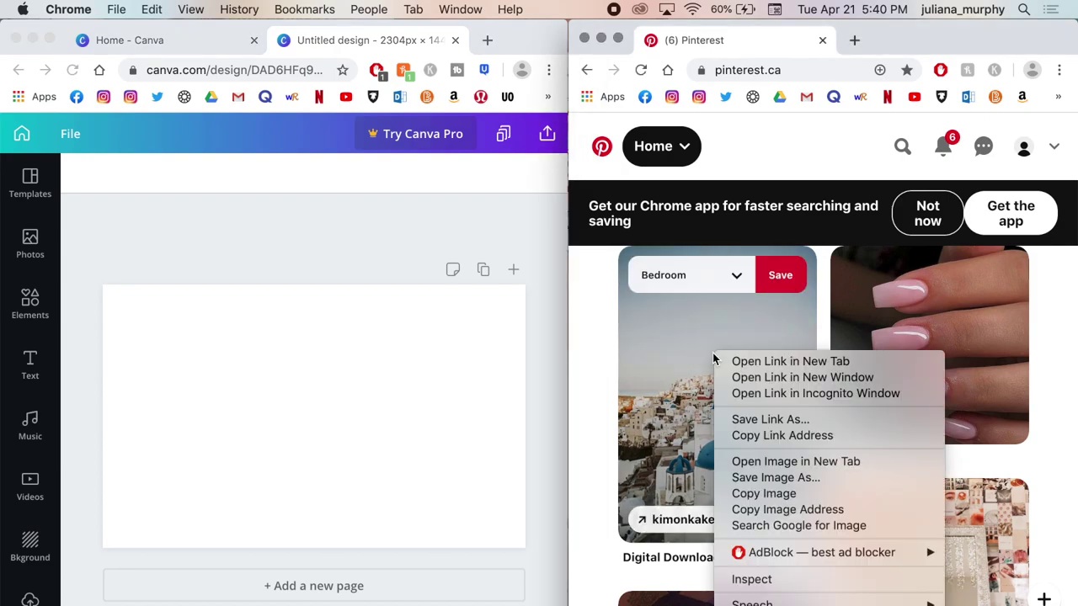
pyautogui.click(755, 494)
pyautogui.click(328, 410)
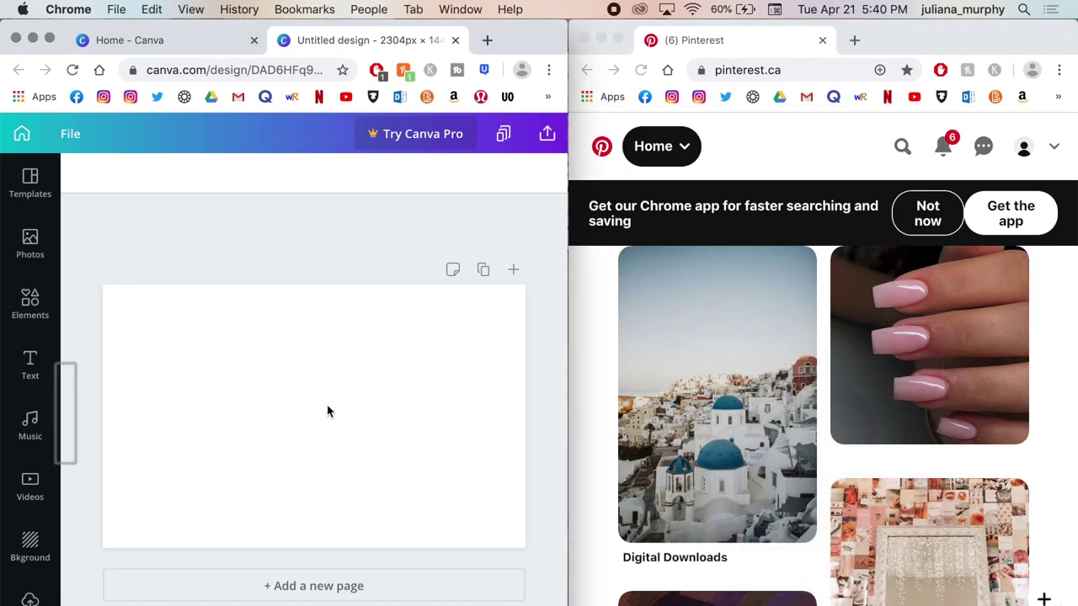
pyautogui.press('super+v')
pyautogui.moveTo(296, 402); pyautogui.dragTo(463, 319)
pyautogui.click(367, 387)
# Copy the dark bedroom photo with guitars from Pinterest into the design and place it in the canvas's lower-left corner.
pyautogui.scroll(-5, 813, 459)
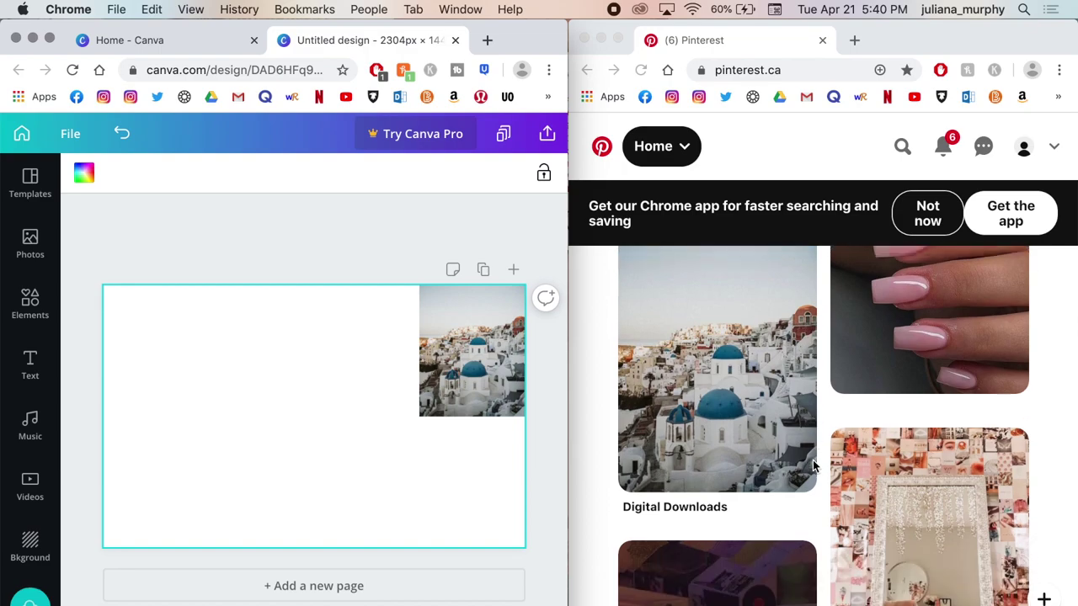
pyautogui.scroll(-1, 812, 464)
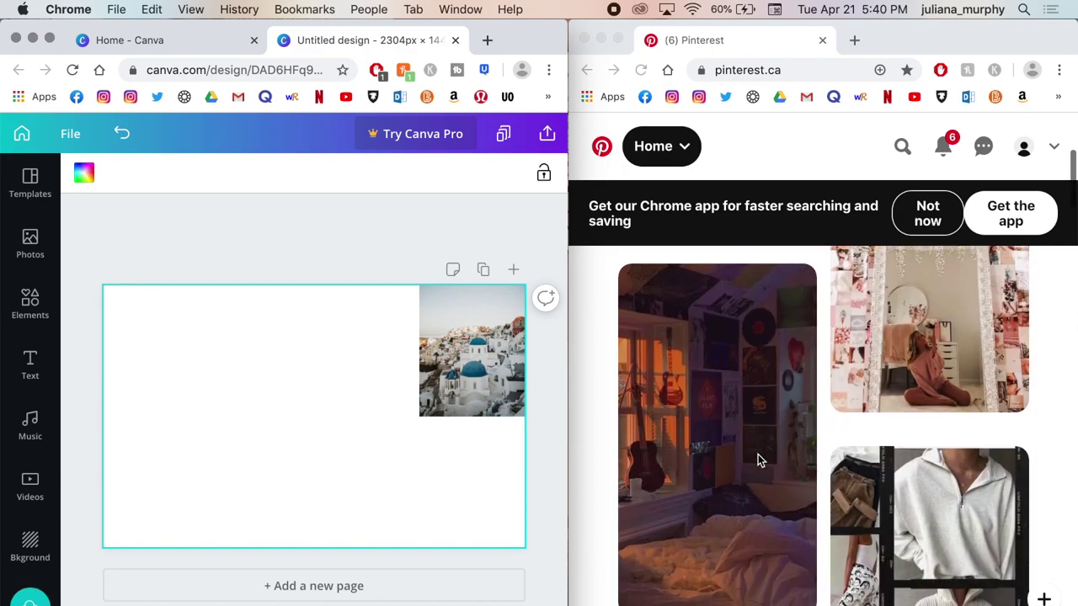
pyautogui.rightClick(712, 463)
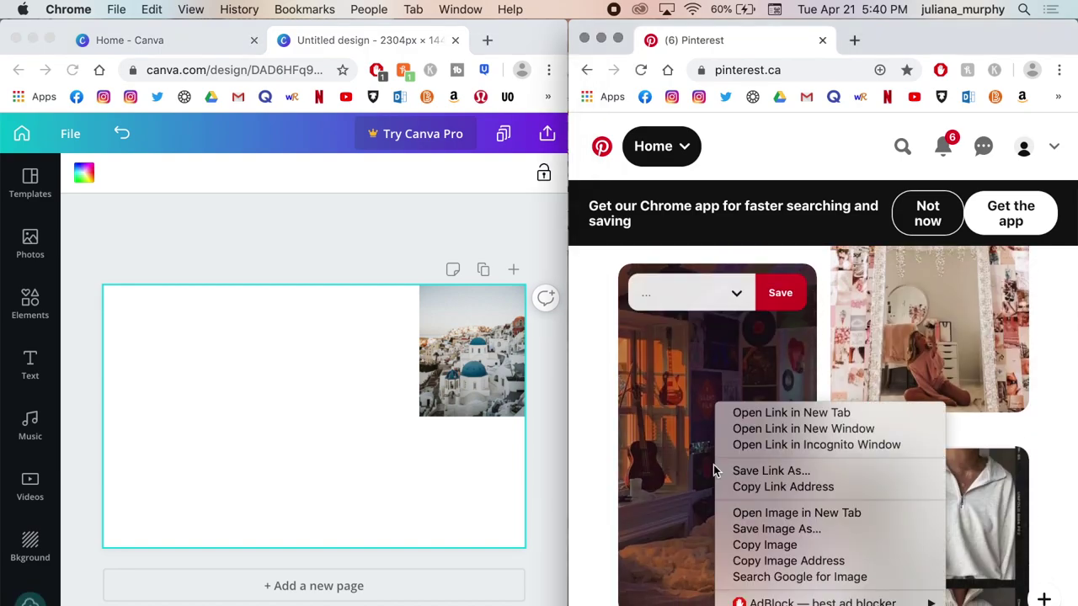
pyautogui.click(739, 544)
pyautogui.click(387, 466)
pyautogui.press('super+v')
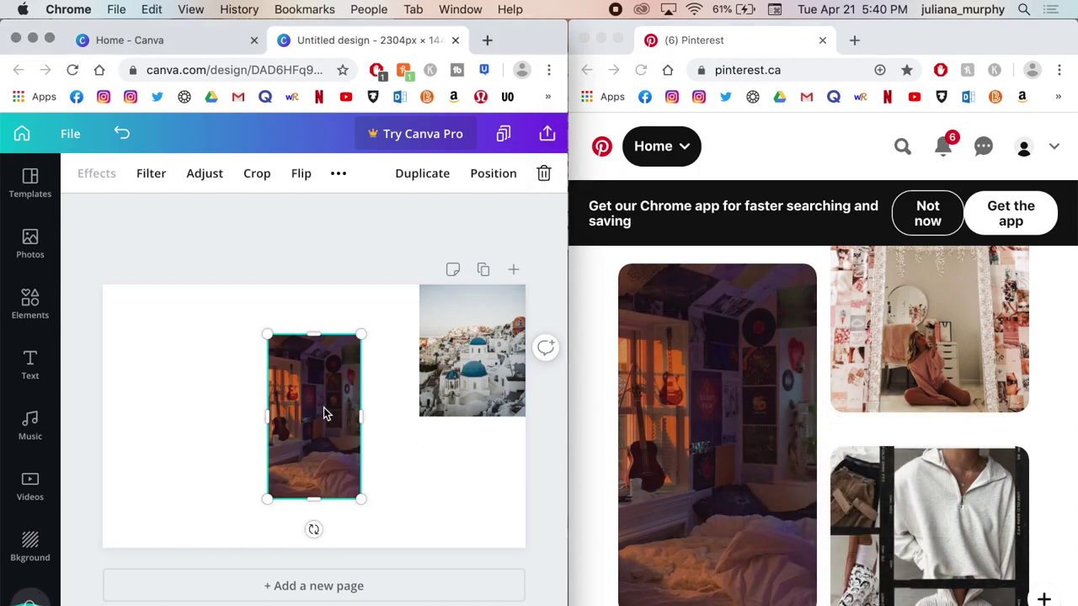
pyautogui.moveTo(262, 443); pyautogui.dragTo(162, 477)
# Copy the black-and-white sunglasses portrait captioned "Even if they prefer silver, stay gold" from Pinterest and paste it into the design.
pyautogui.scroll(-5, 817, 476)
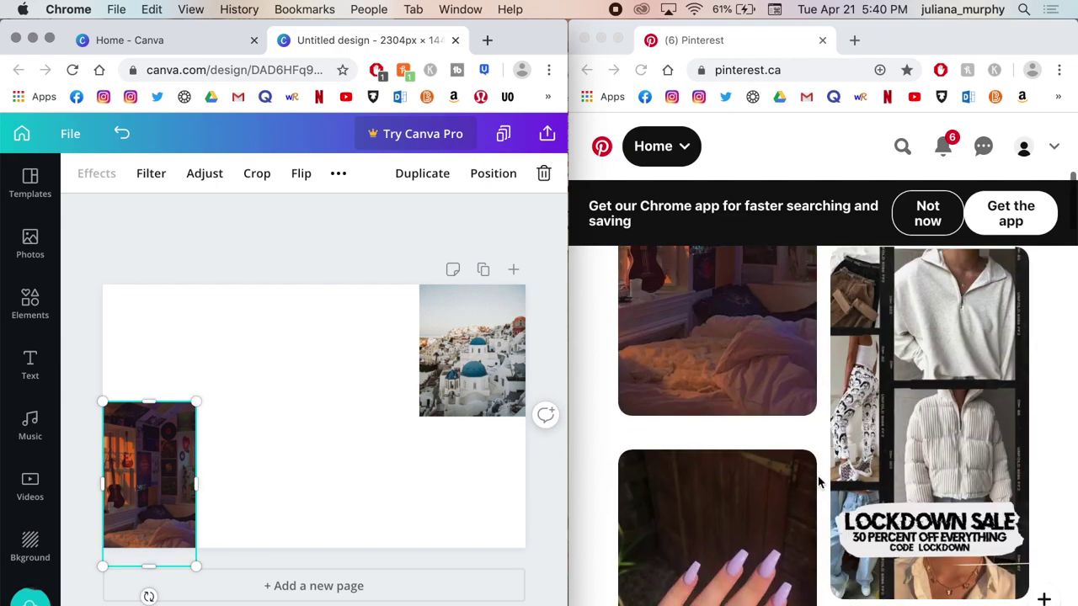
pyautogui.scroll(-5, 818, 475)
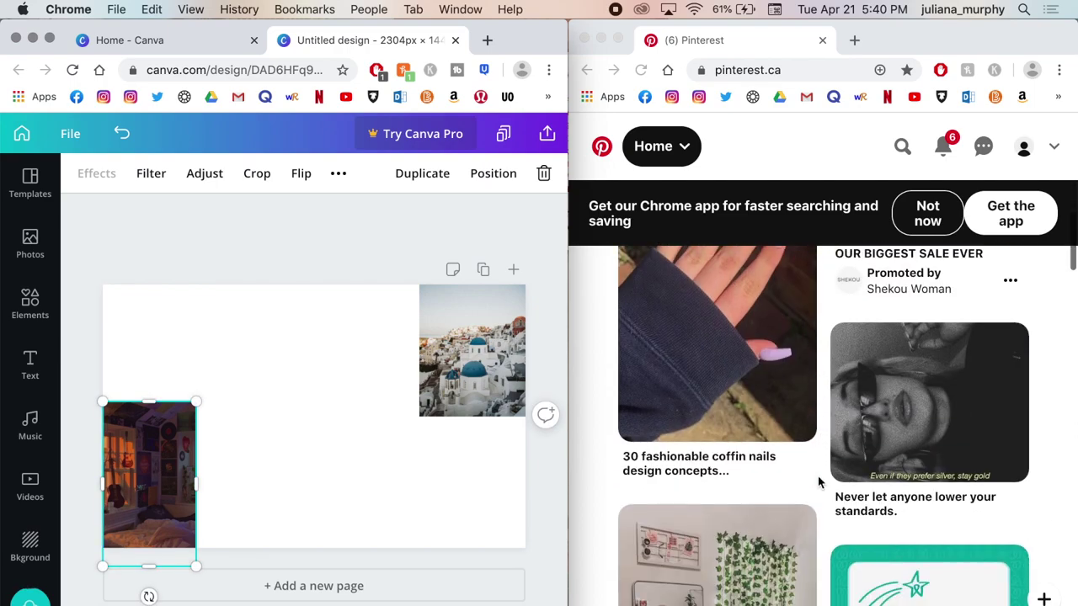
pyautogui.scroll(-1, 818, 476)
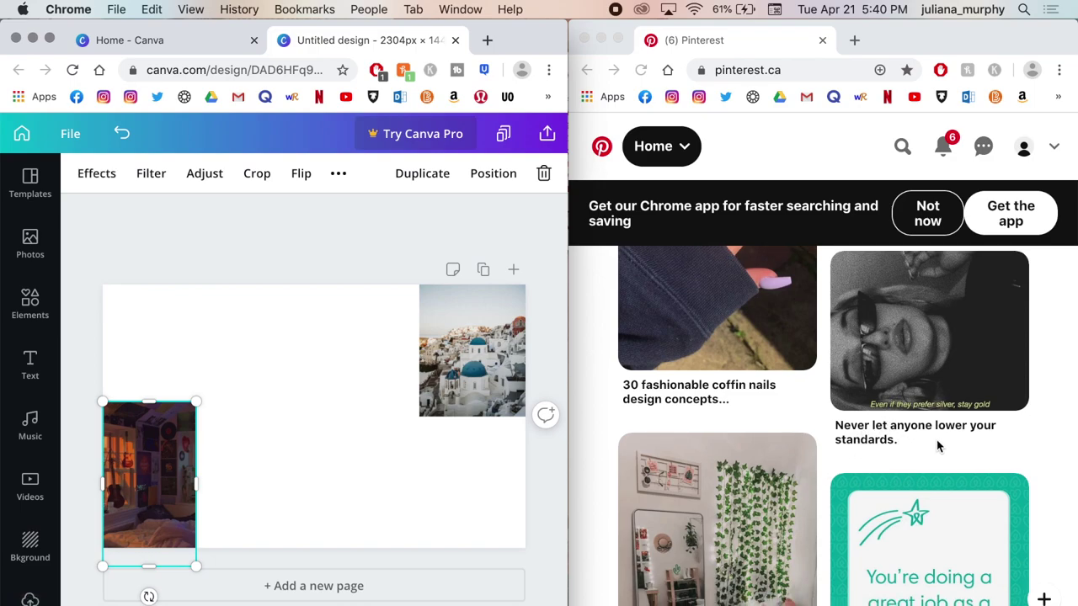
pyautogui.rightClick(922, 335)
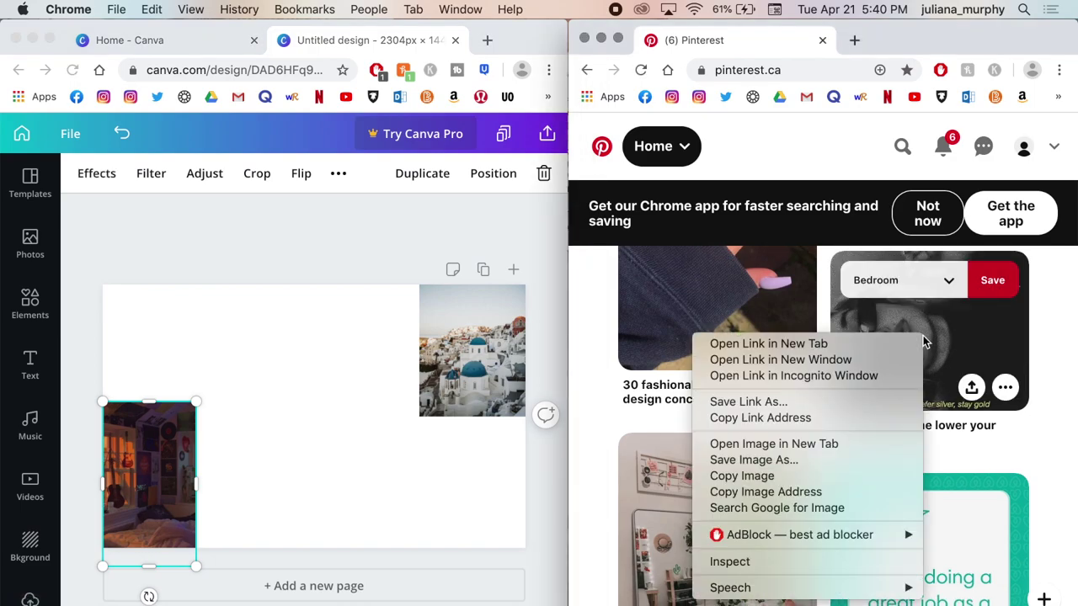
pyautogui.click(818, 475)
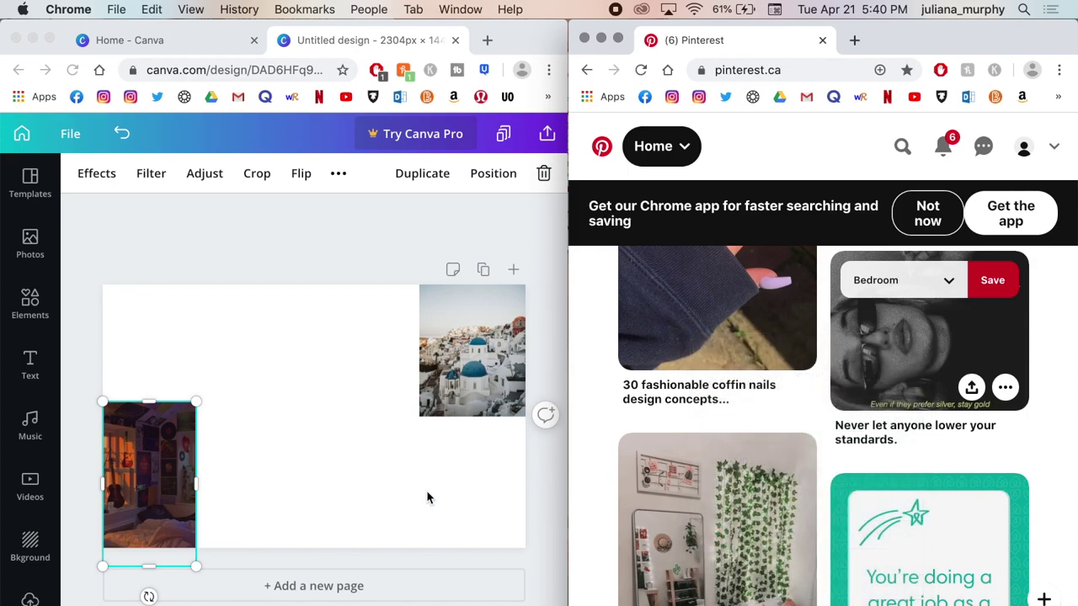
pyautogui.click(425, 498)
pyautogui.press('super+v')
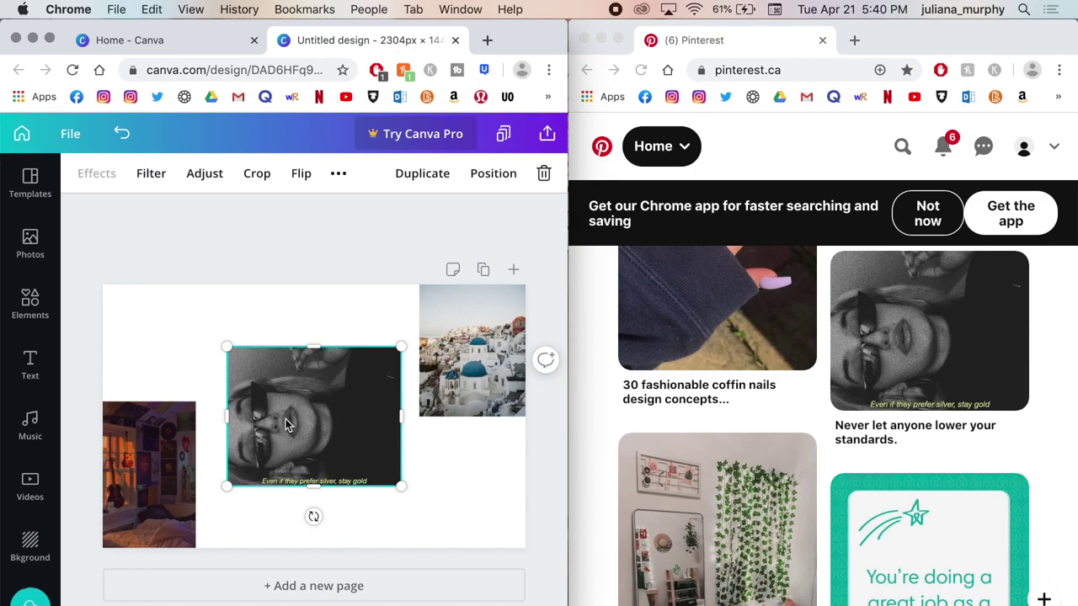
# Crop the portrait down to its caption strip and position it along the bedroom photo's top edge.
pyautogui.moveTo(310, 427); pyautogui.dragTo(183, 405)
pyautogui.click(329, 423)
pyautogui.click(284, 525)
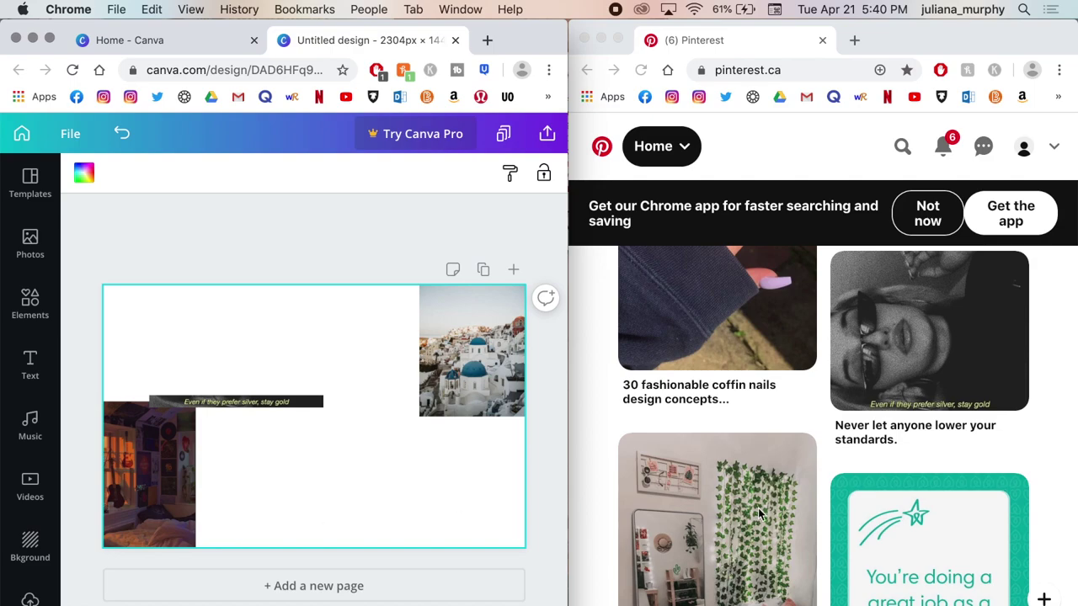
# Copy the photo of palm trees against a cloudy sky from Pinterest and paste it into the design.
pyautogui.scroll(-5, 759, 514)
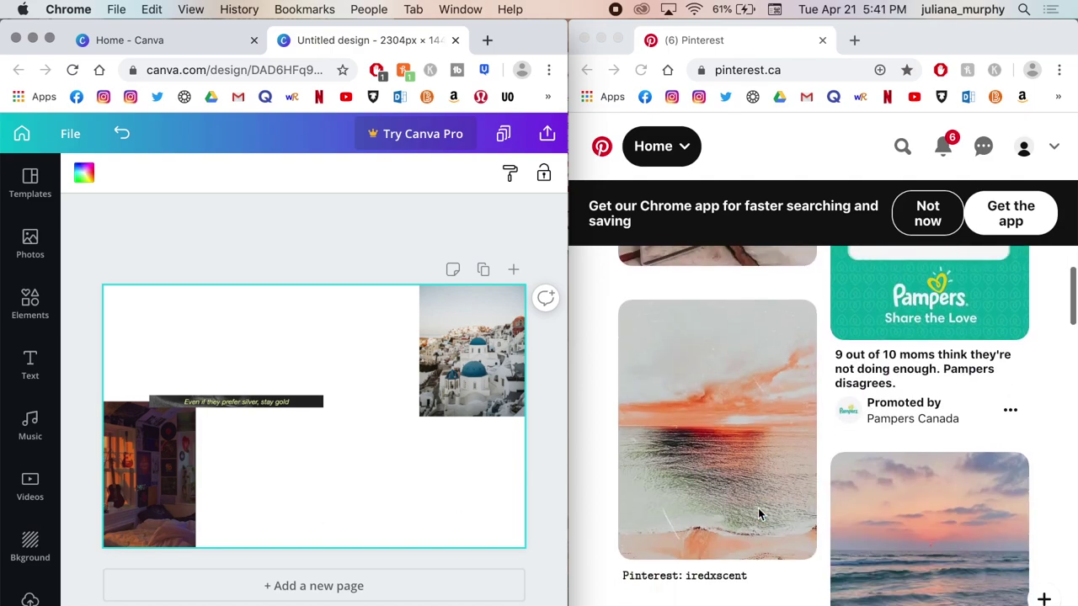
pyautogui.scroll(-2, 758, 514)
pyautogui.scroll(-3, 757, 514)
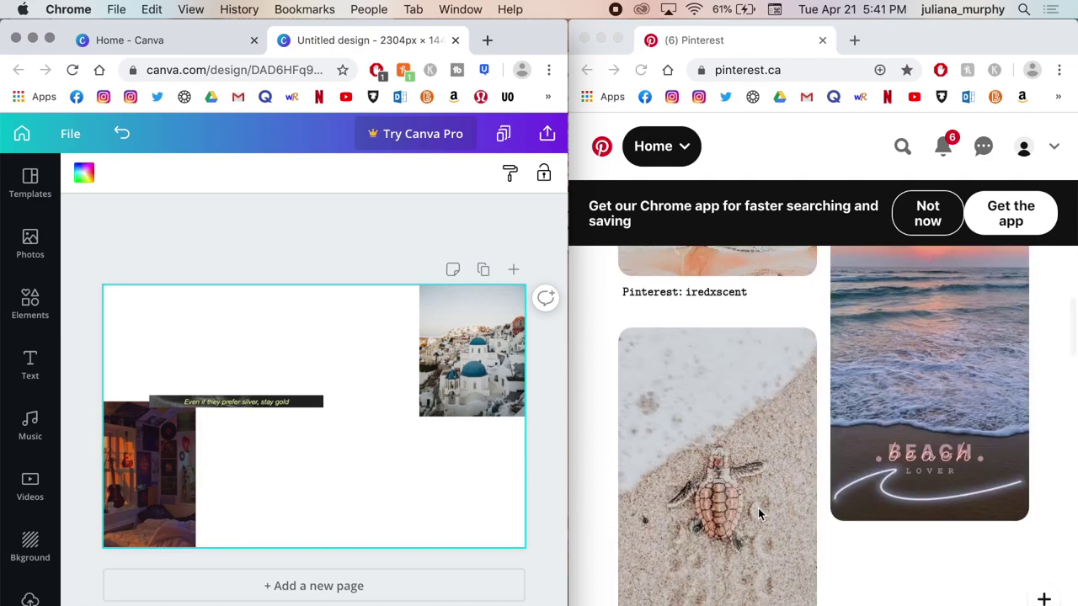
pyautogui.scroll(-5, 773, 487)
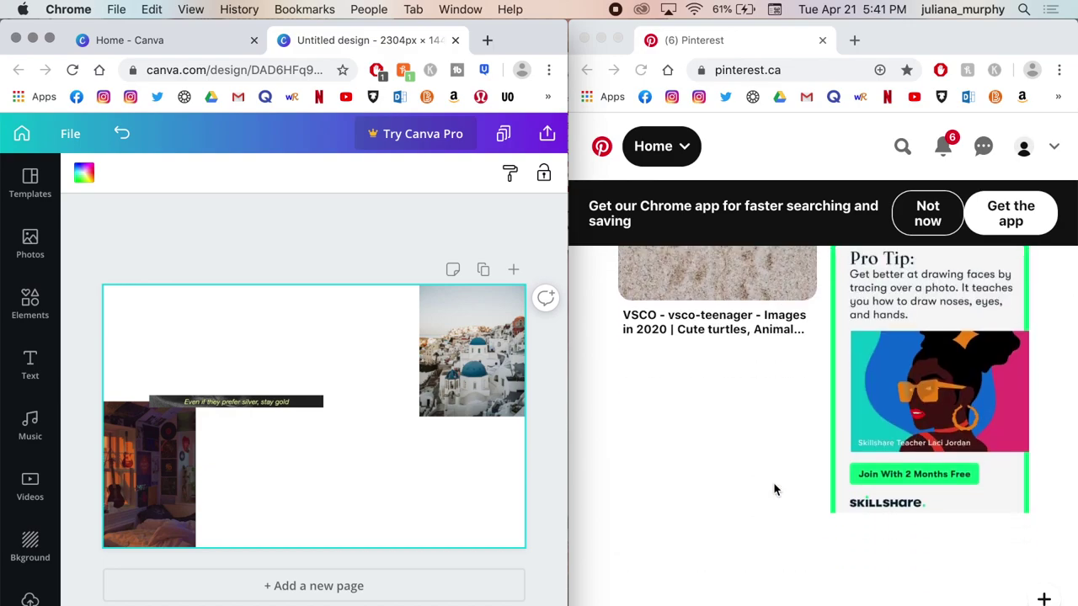
pyautogui.scroll(-2, 775, 488)
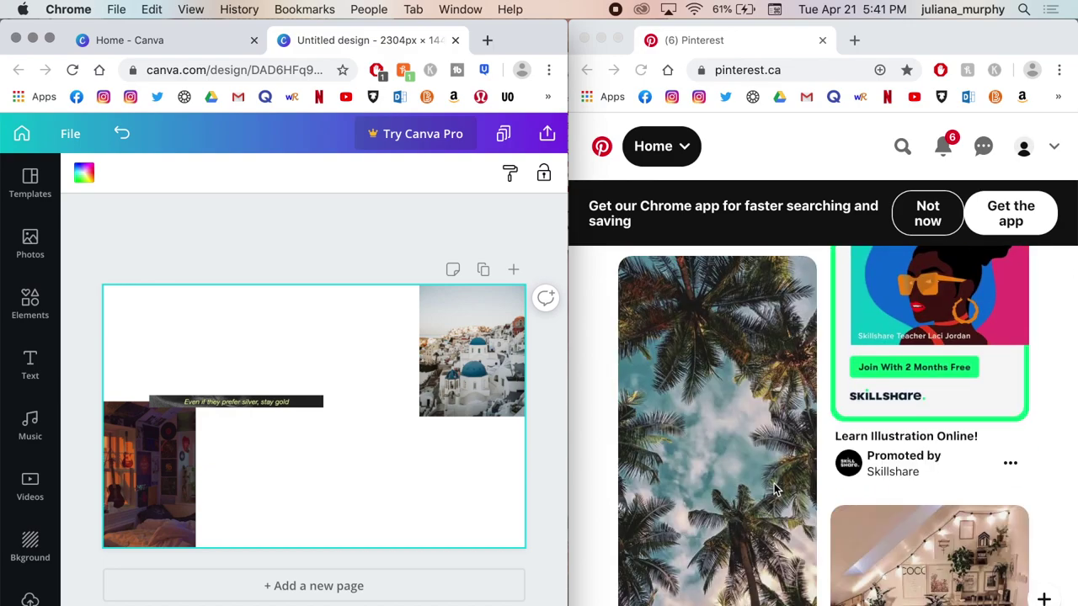
pyautogui.click(727, 442)
pyautogui.moveTo(727, 464)
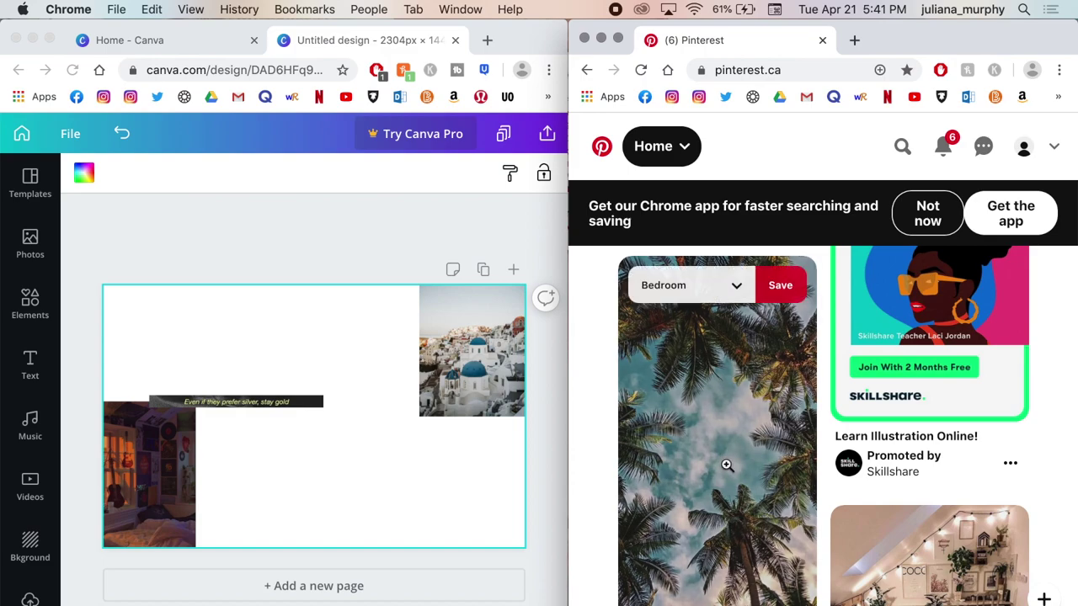
pyautogui.rightClick(735, 505)
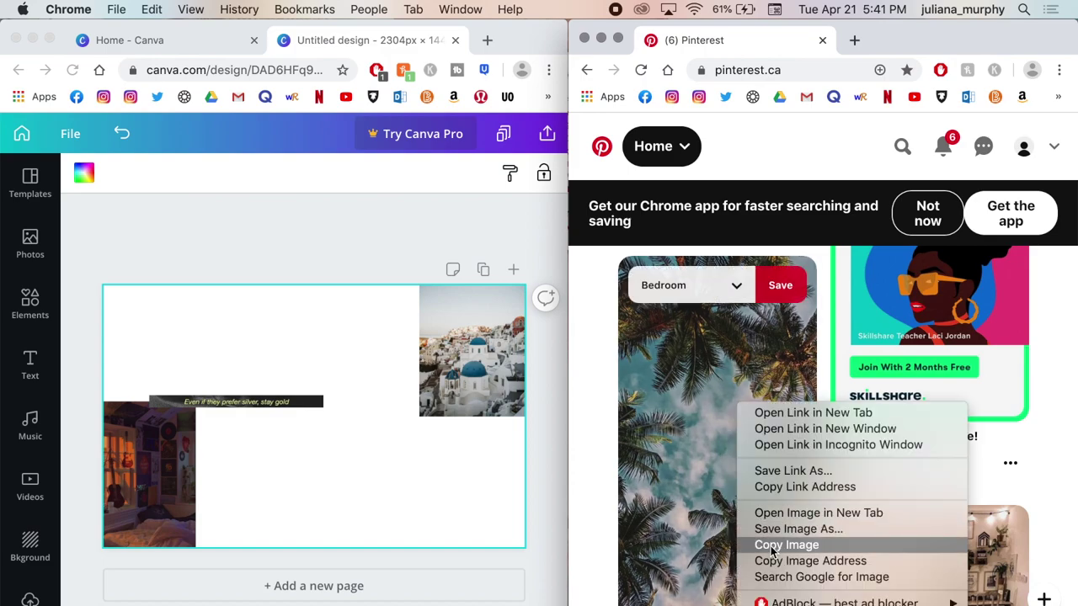
pyautogui.click(741, 544)
pyautogui.click(364, 503)
pyautogui.press('super+v')
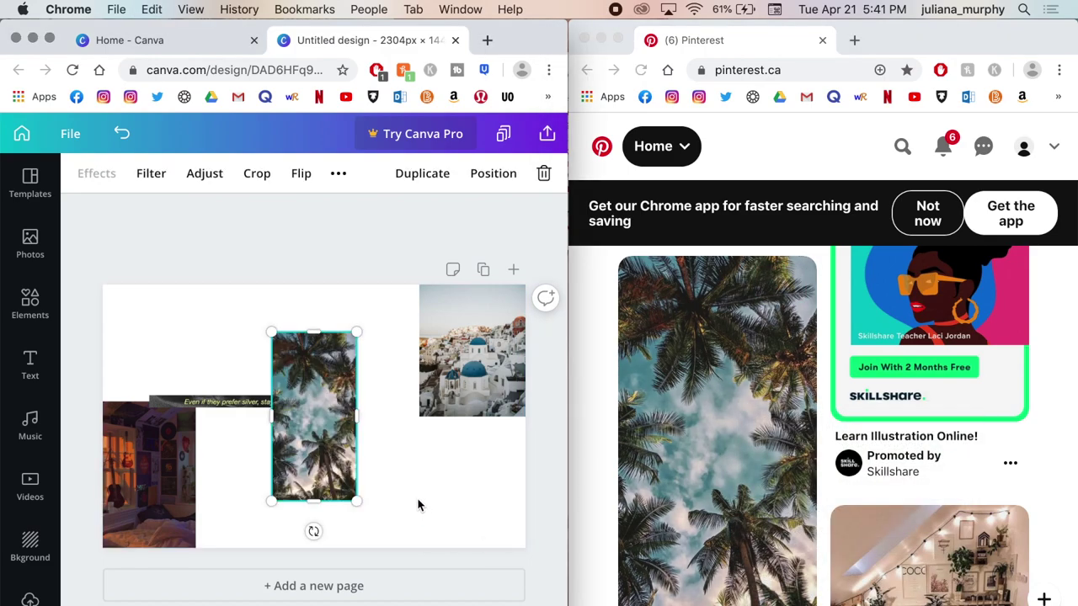
# Crop the palm photo from its lower edge to a height of about 869 and place it over the bedroom photo's upper-right corner.
pyautogui.moveTo(315, 503); pyautogui.dragTo(315, 491)
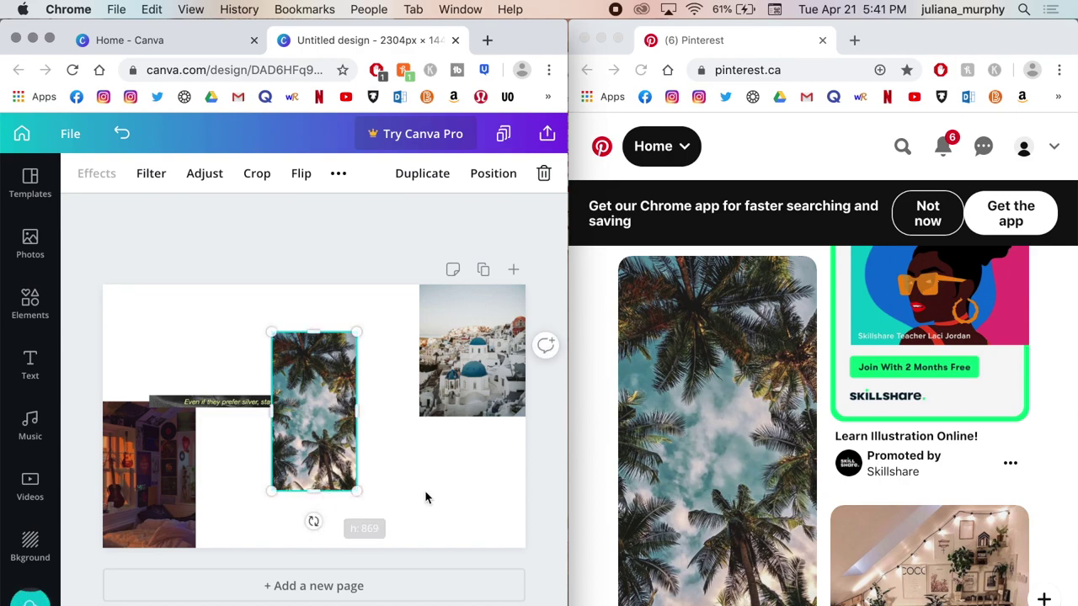
pyautogui.click(457, 490)
pyautogui.moveTo(345, 441); pyautogui.dragTo(240, 422)
# Bring the "Even if they prefer silver, stay gold" caption strip in front of the palm photo.
pyautogui.click(284, 402)
pyautogui.click(488, 175)
pyautogui.click(311, 243)
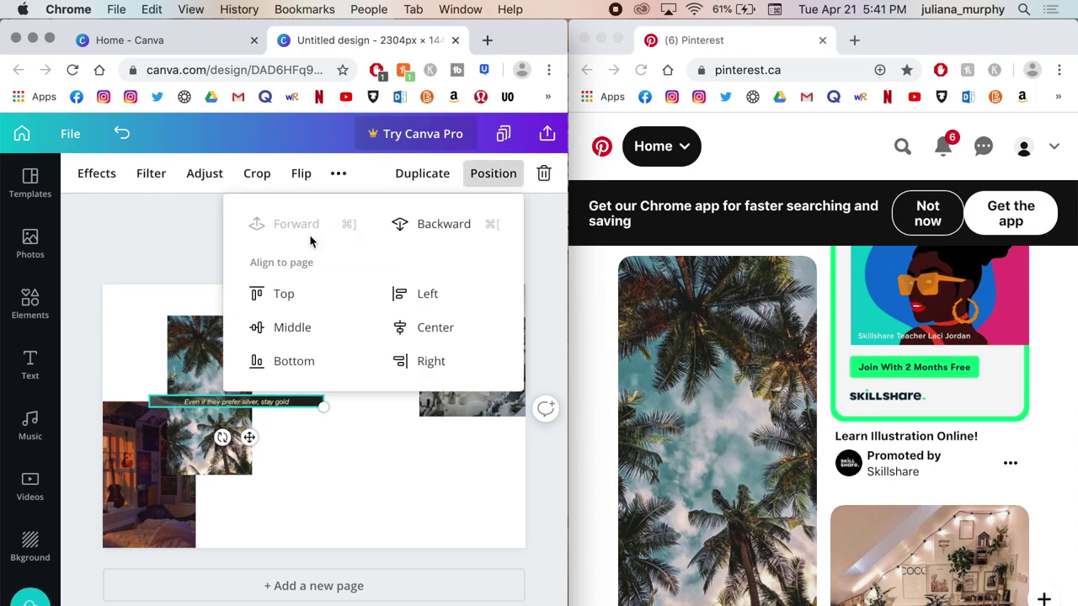
pyautogui.click(348, 437)
# Copy the "Forget the rules, if it makes you happy wear it!" sign photo from Pinterest and place it overlapping the white-village photo's lower-left corner.
pyautogui.scroll(-10, 746, 450)
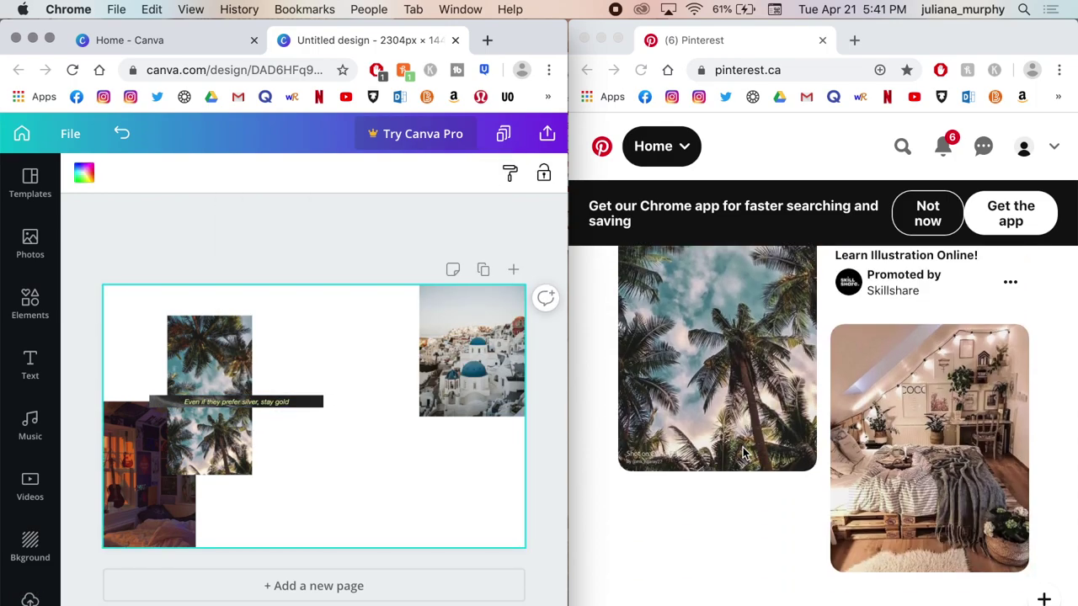
pyautogui.scroll(-6, 744, 452)
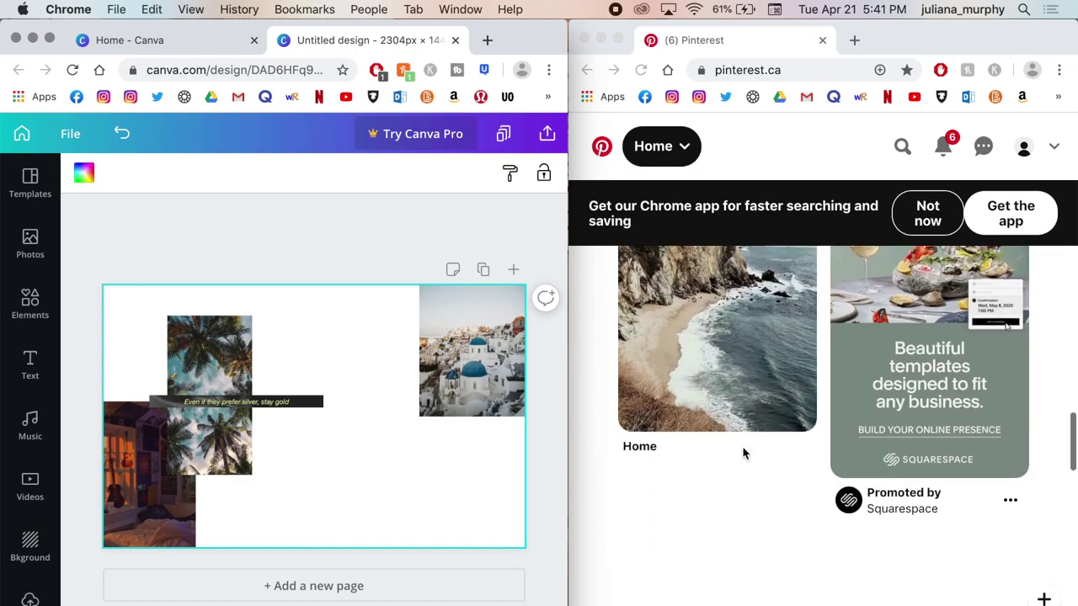
pyautogui.scroll(-2, 743, 452)
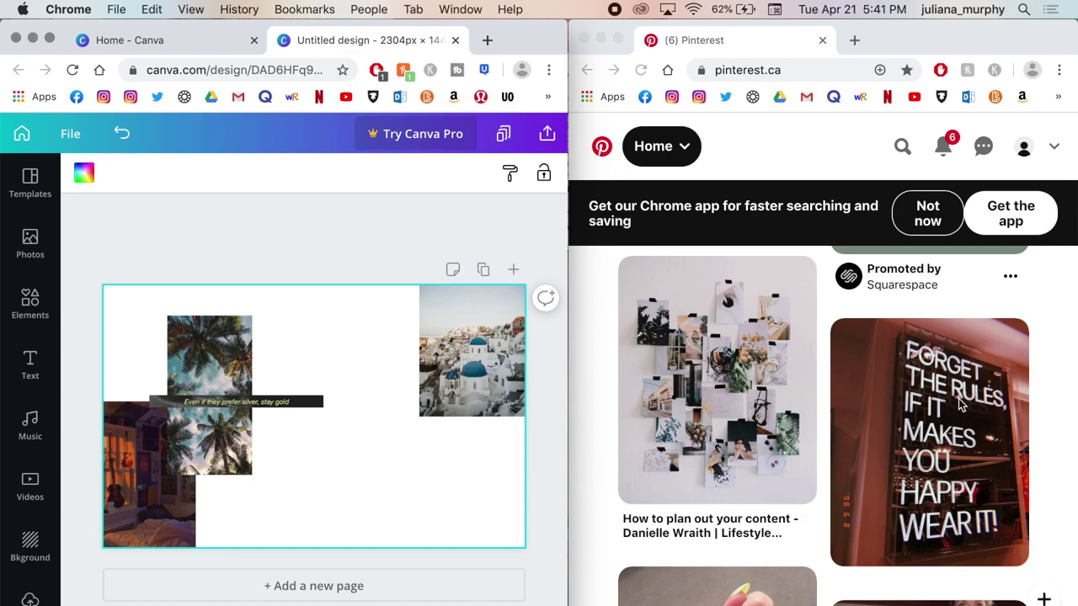
pyautogui.rightClick(939, 431)
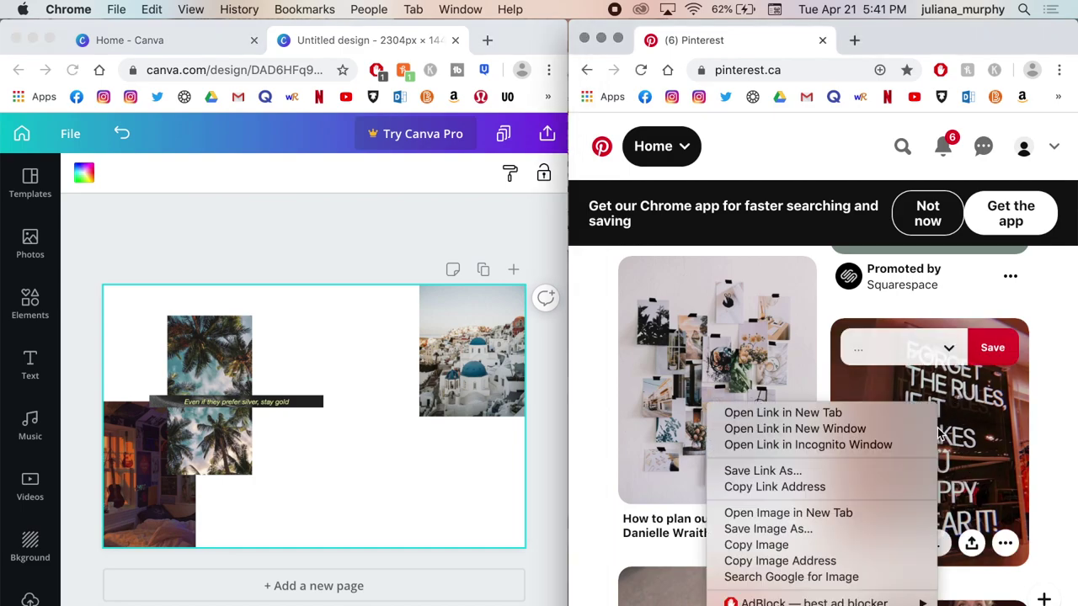
pyautogui.click(827, 547)
pyautogui.click(467, 500)
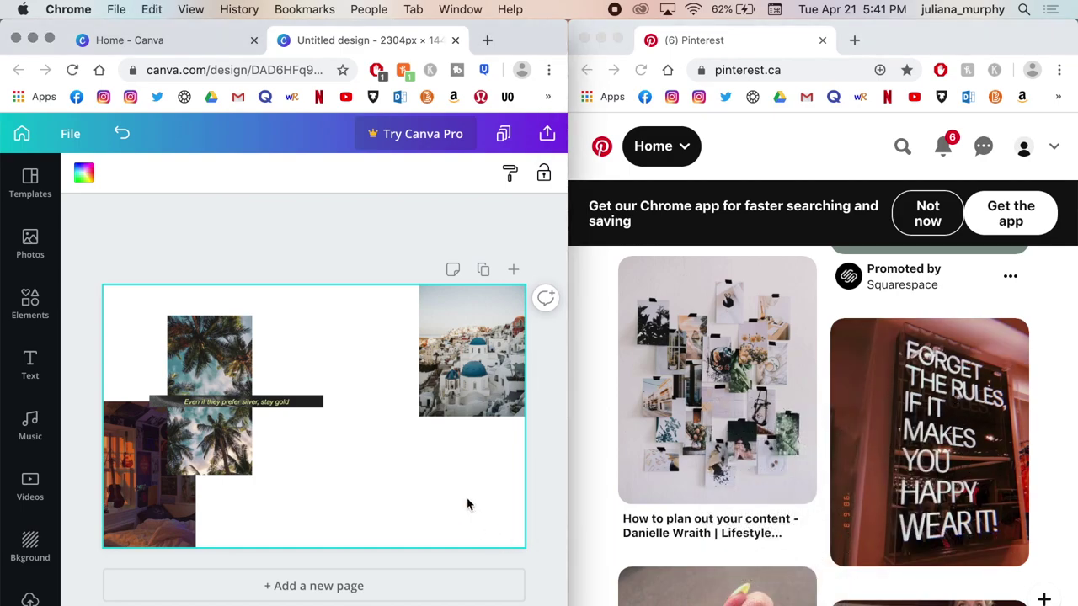
pyautogui.press('super+v')
pyautogui.moveTo(268, 421); pyautogui.dragTo(427, 465)
pyautogui.click(452, 471)
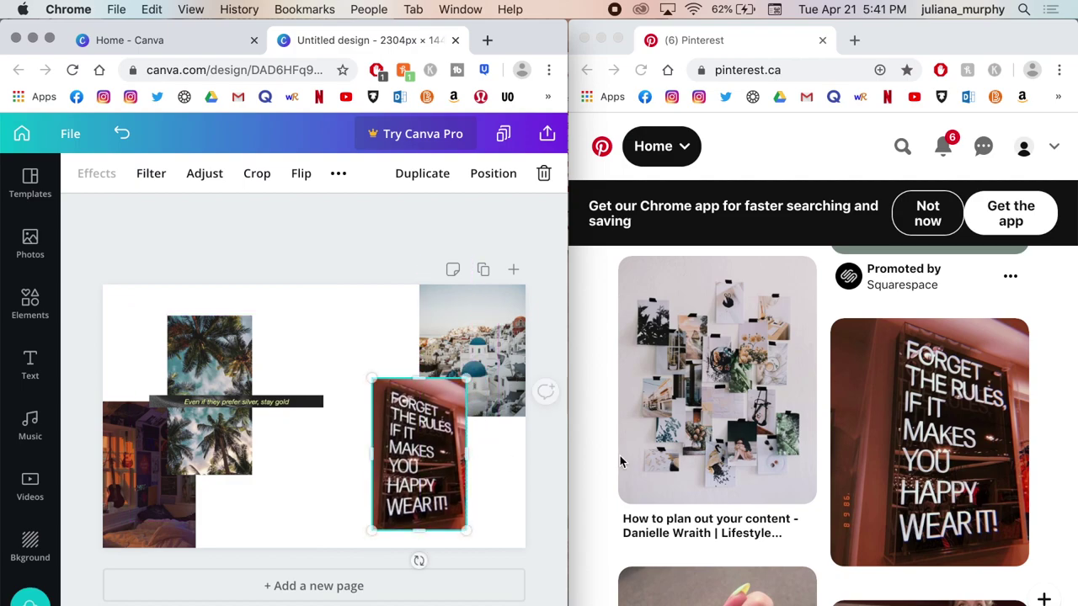
# Copy the pink SUN sign photo from Pinterest, shrink it slightly and place it in the canvas's lower-right corner.
pyautogui.scroll(-10, 764, 462)
pyautogui.scroll(-3, 764, 461)
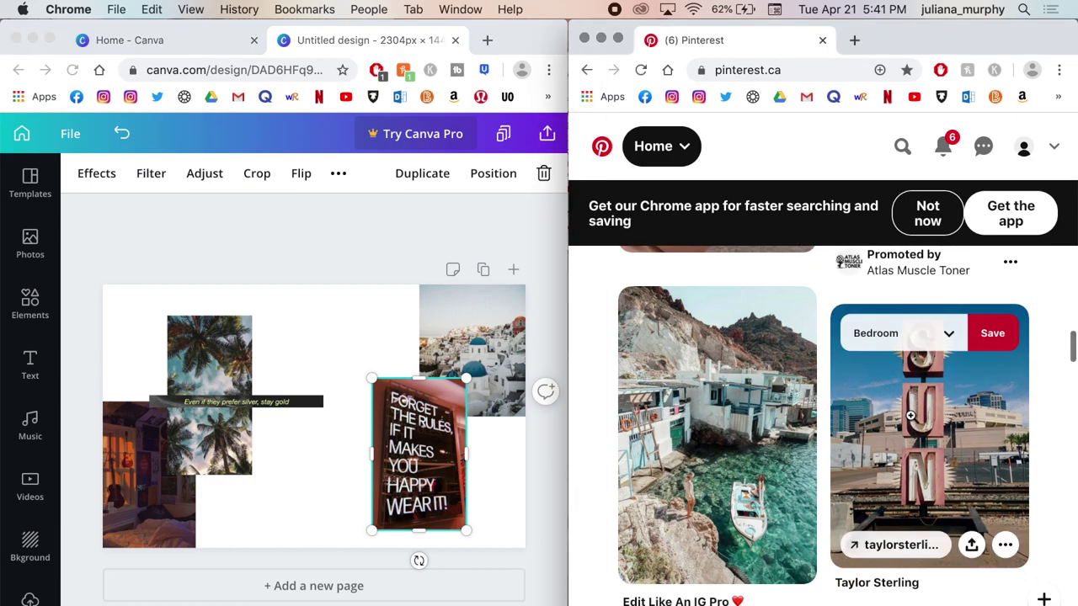
pyautogui.rightClick(909, 428)
pyautogui.click(829, 543)
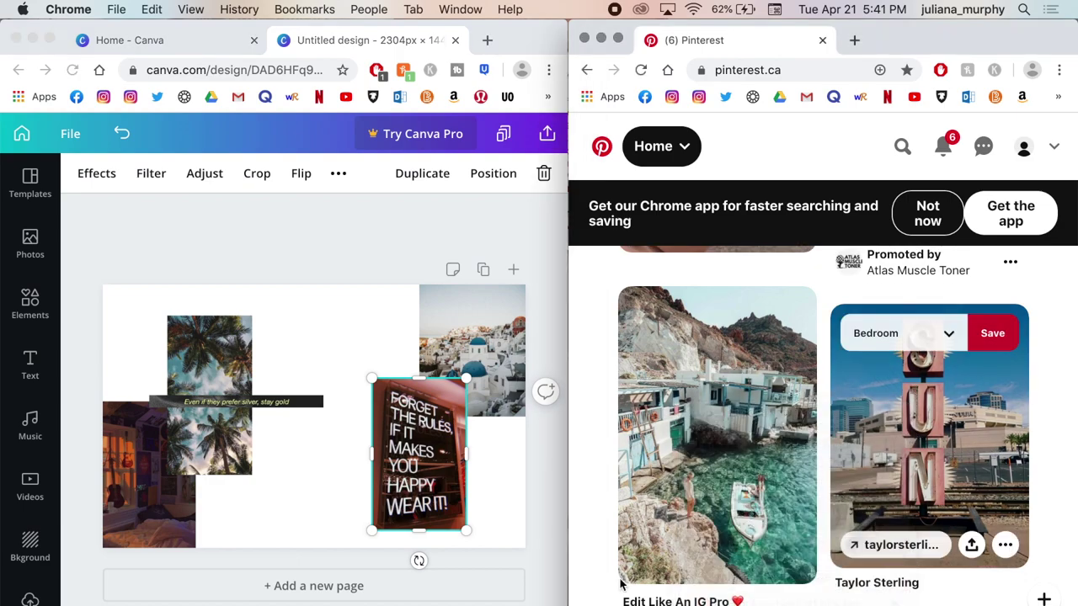
pyautogui.click(348, 522)
pyautogui.press('super+v')
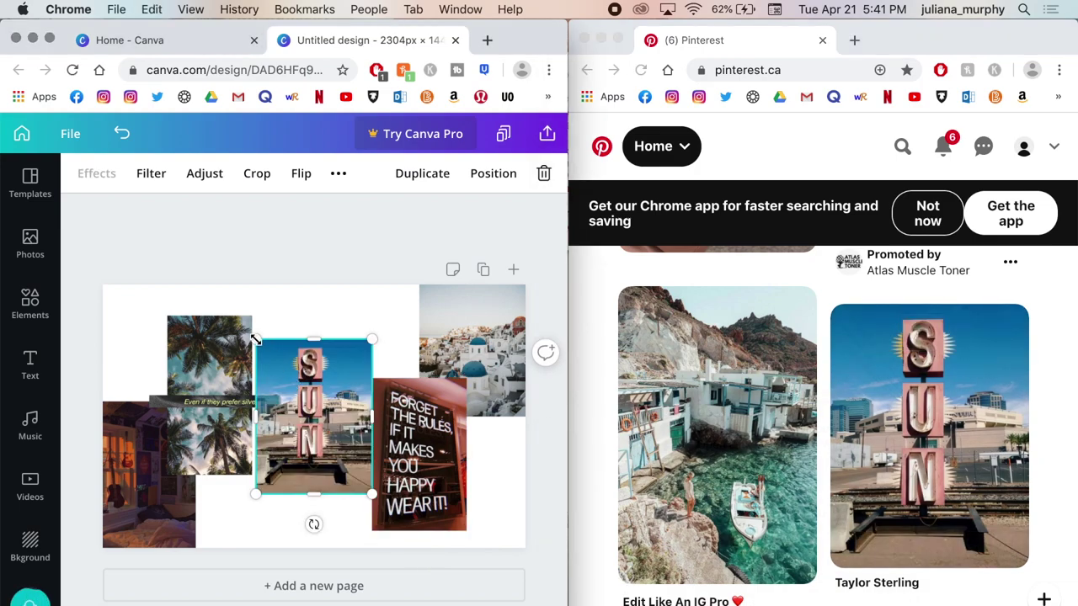
pyautogui.moveTo(255, 340); pyautogui.dragTo(264, 353)
pyautogui.moveTo(308, 428); pyautogui.dragTo(485, 482)
# Bring the "Forget the rules" sign photo in front of the SUN sign photo.
pyautogui.click(396, 430)
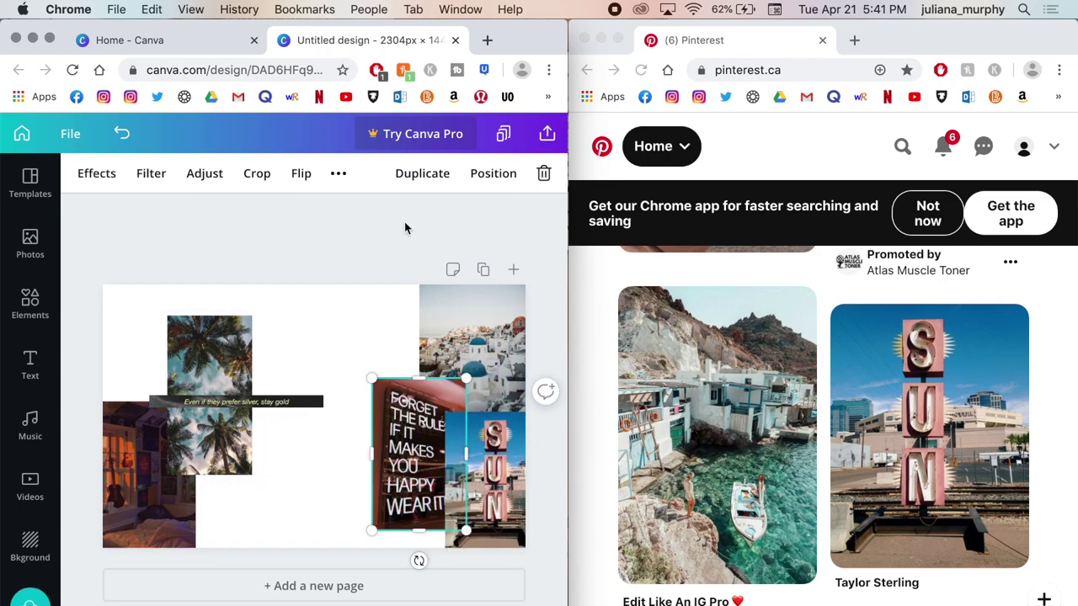
pyautogui.click(476, 179)
pyautogui.click(304, 232)
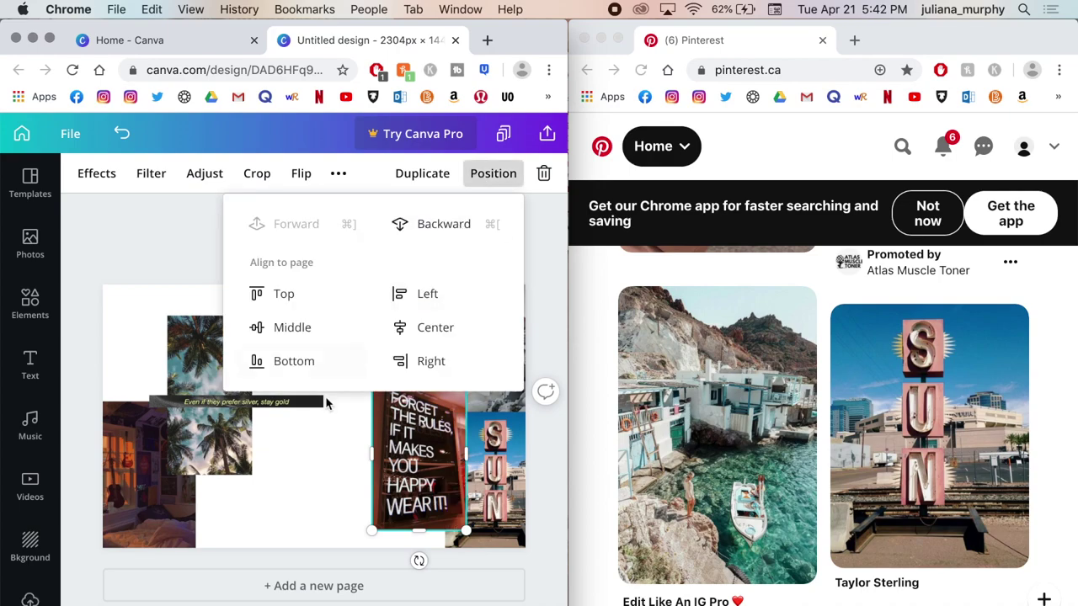
pyautogui.click(319, 426)
pyautogui.press('super+z')
pyautogui.press('super+shift+z')
# Copy the rocky harbor photo with the white boat from Pinterest and place it beside the bedroom photo along the canvas's bottom edge.
pyautogui.scroll(-2, 726, 440)
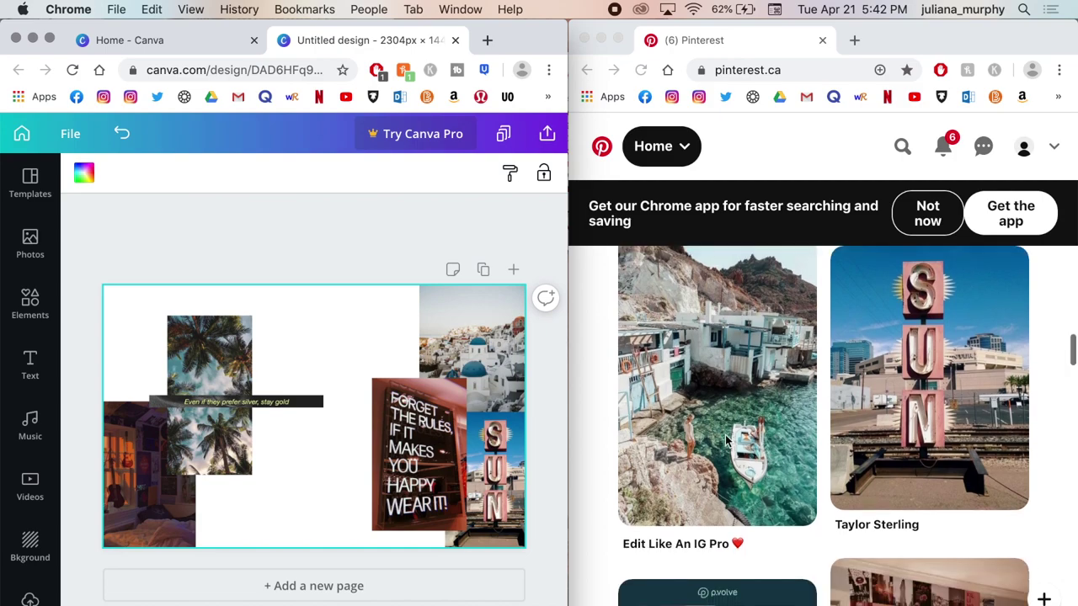
pyautogui.click(699, 401)
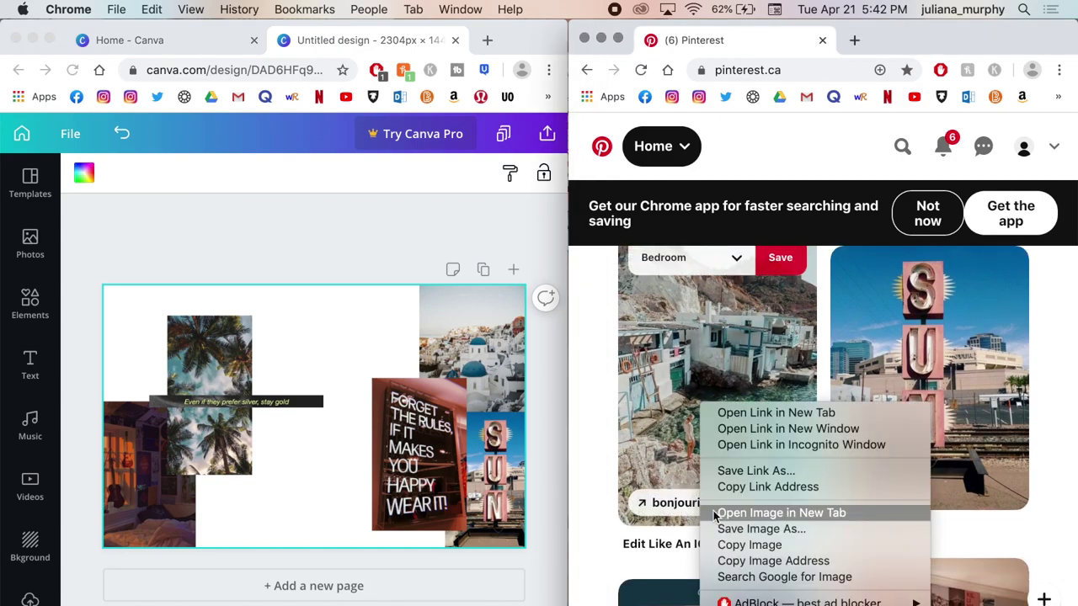
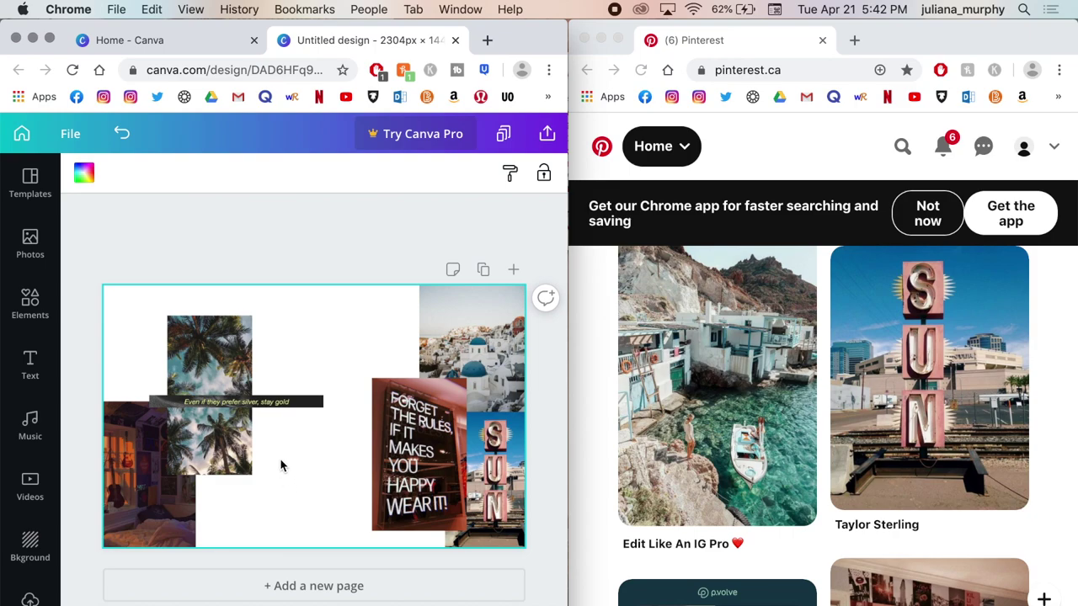
pyautogui.moveTo(294, 474); pyautogui.dragTo(238, 488)
# Bring the caption strip in front of the harbor photo.
pyautogui.click(179, 404)
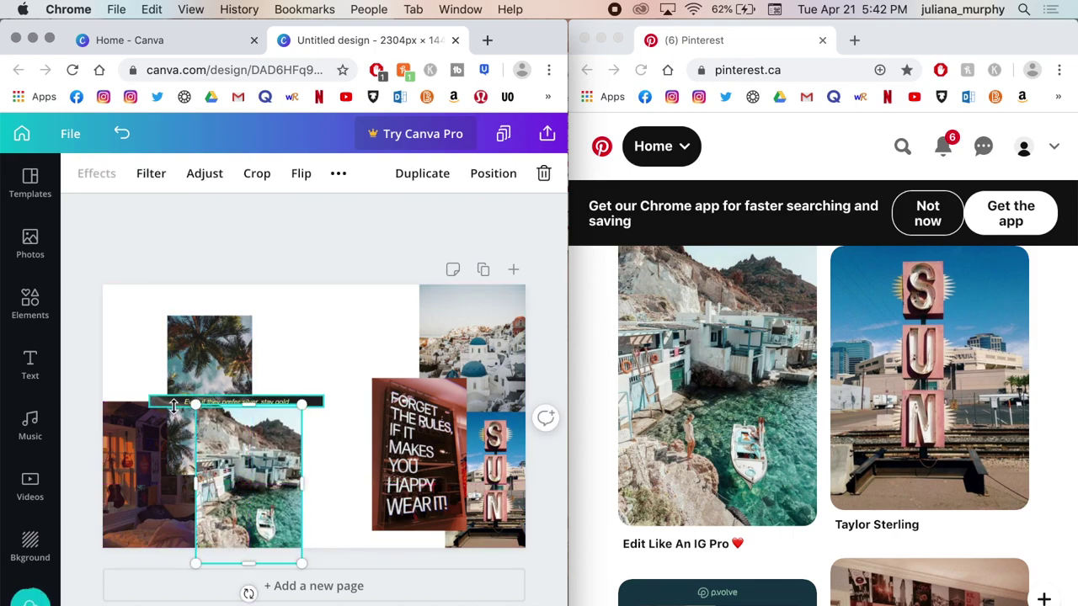
pyautogui.click(491, 190)
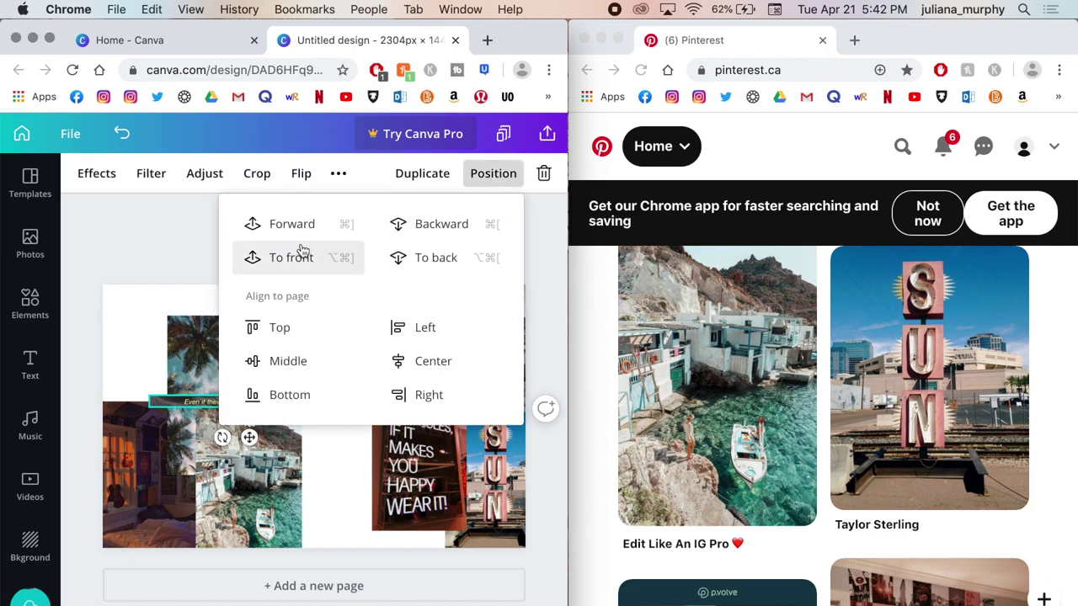
pyautogui.click(256, 224)
# Bring the palm photo forward so it overlaps the harbor photo while staying behind the caption strip.
pyautogui.click(174, 339)
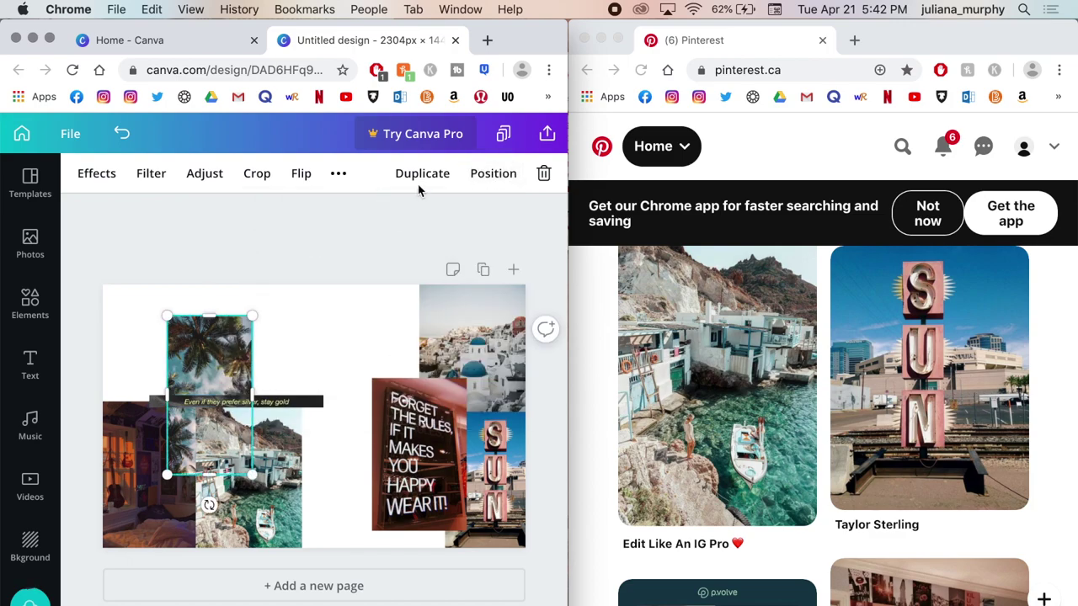
pyautogui.click(473, 175)
pyautogui.click(252, 224)
pyautogui.click(135, 281)
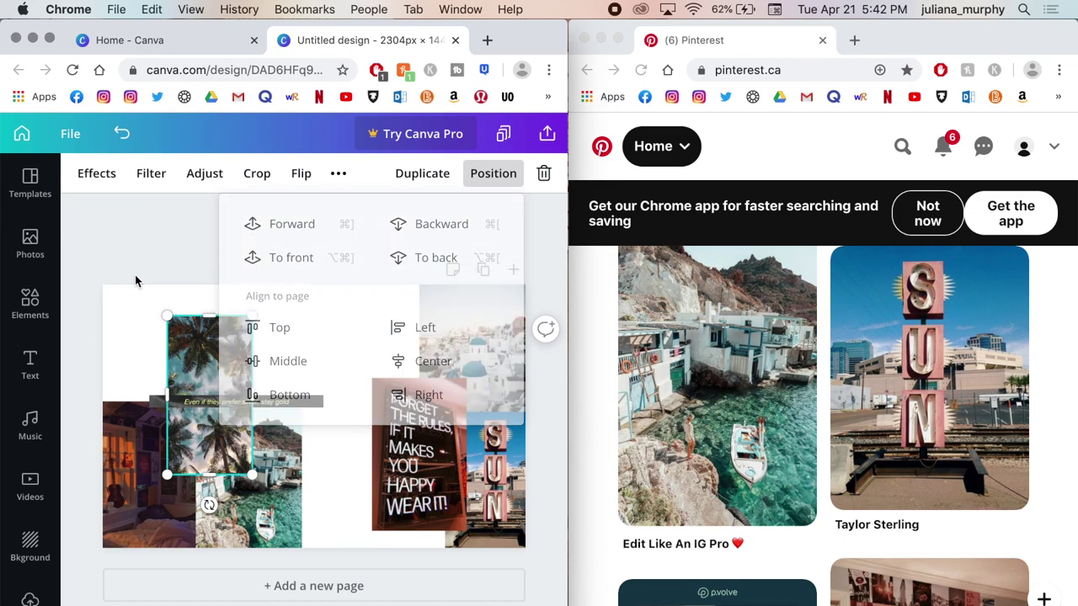
# Copy the orange sunset sky image with butterflies from Pinterest and paste it into the design.
pyautogui.scroll(-10, 776, 401)
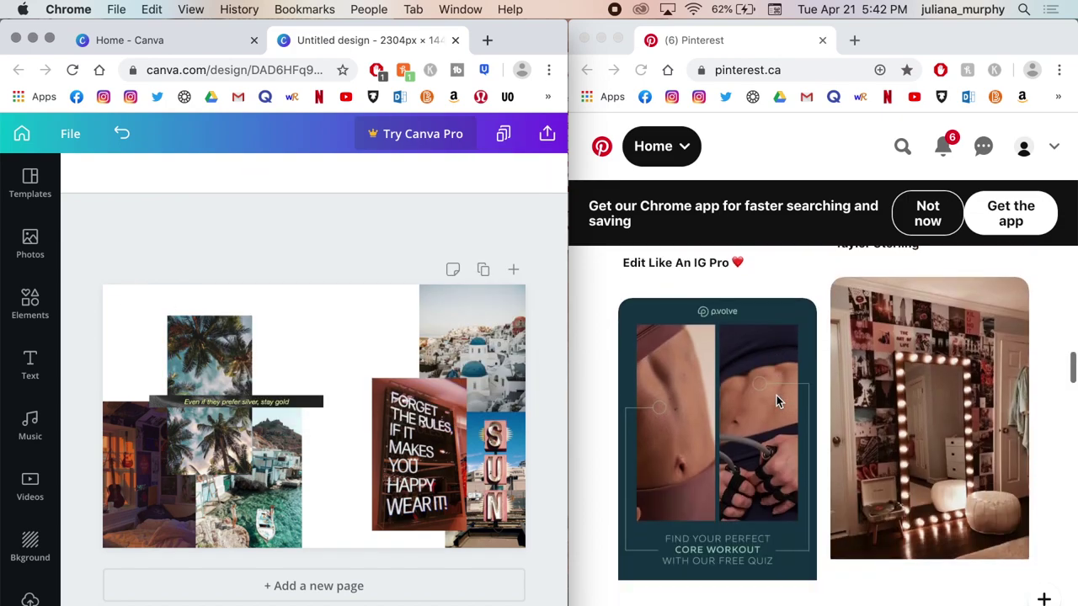
pyautogui.scroll(-5, 776, 401)
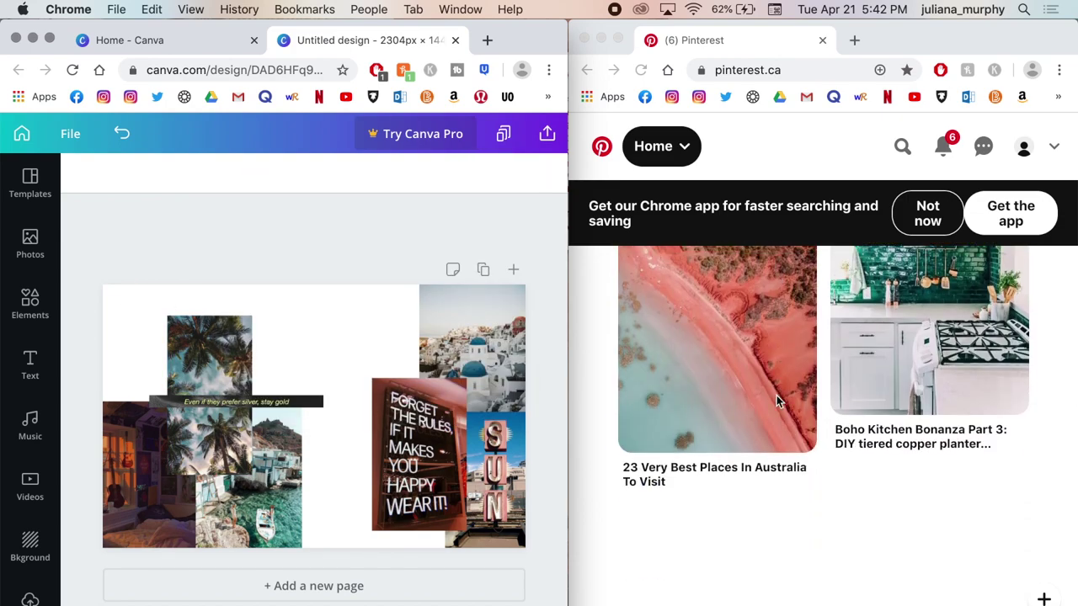
pyautogui.scroll(-8, 777, 401)
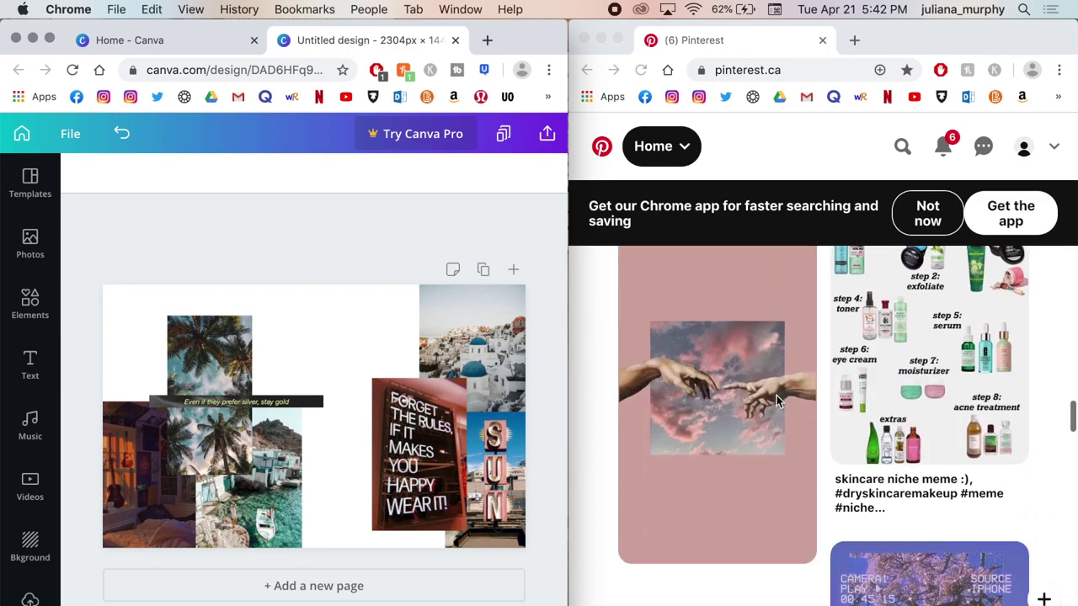
pyautogui.scroll(-10, 776, 401)
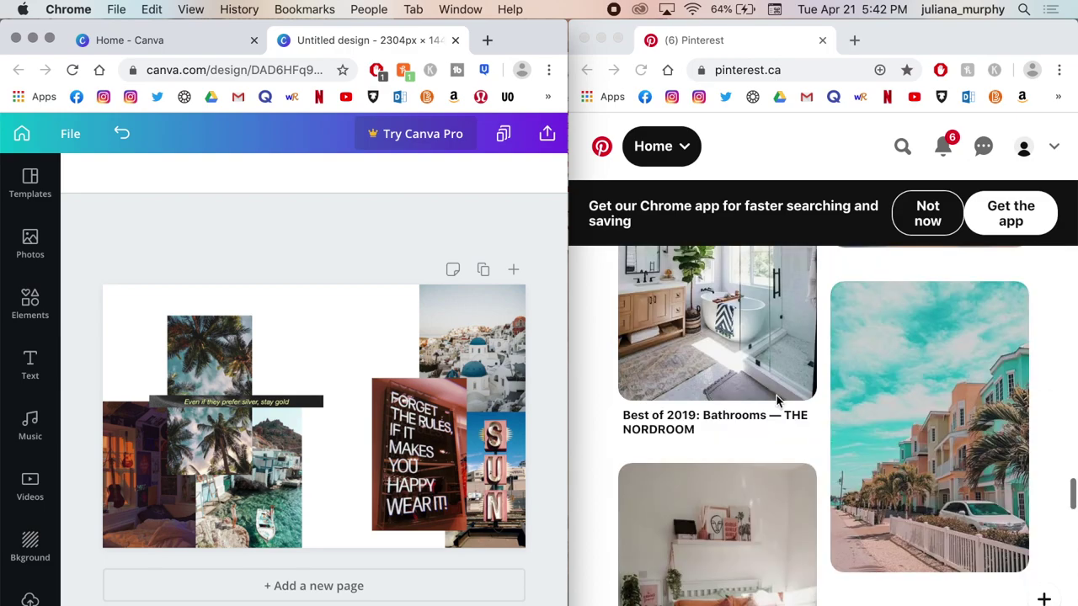
pyautogui.scroll(-10, 776, 399)
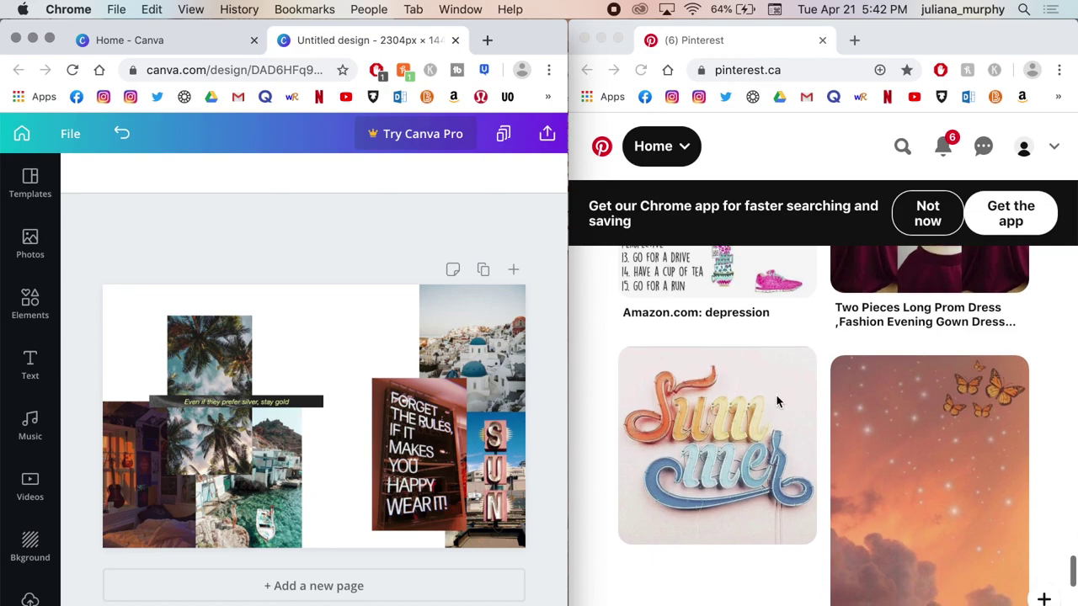
pyautogui.rightClick(966, 455)
pyautogui.click(785, 545)
pyautogui.click(332, 365)
pyautogui.press('super+v')
# Crop the sunset image to its butterflies, enlarge it and fit it against the canvas's top edge beside the white-village photo.
pyautogui.moveTo(313, 500); pyautogui.dragTo(329, 385)
pyautogui.moveTo(266, 355); pyautogui.dragTo(315, 355)
pyautogui.moveTo(314, 377); pyautogui.dragTo(277, 411)
pyautogui.moveTo(306, 384); pyautogui.dragTo(343, 334)
pyautogui.moveTo(397, 362); pyautogui.dragTo(412, 378)
pyautogui.moveTo(370, 345); pyautogui.dragTo(378, 346)
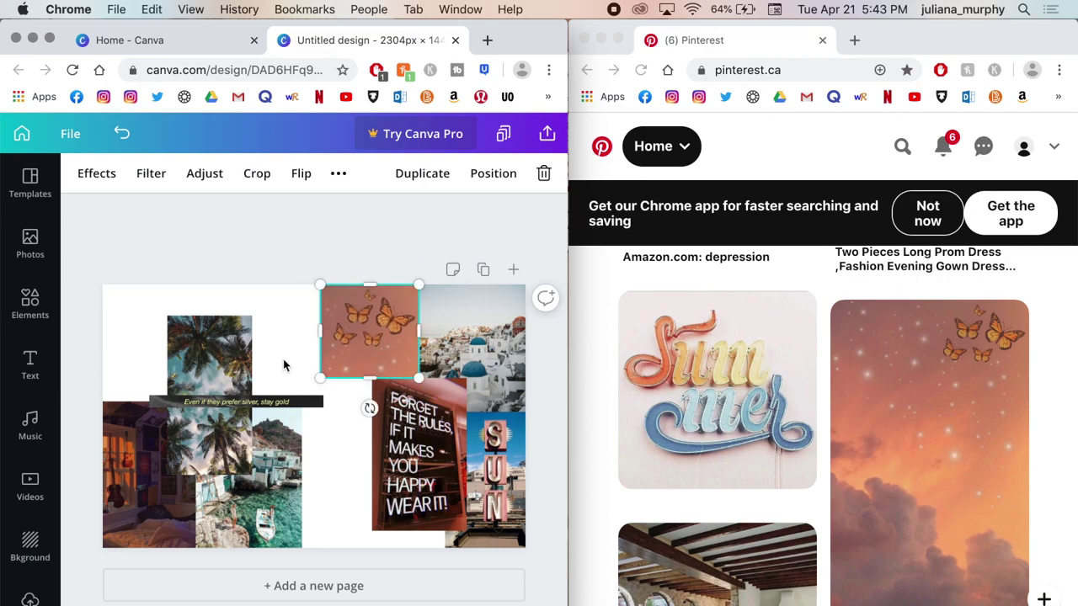
pyautogui.click(284, 363)
# Find the letter-board quote about coffee and tequila on Pinterest and save its image to the desktop.
pyautogui.scroll(-5, 773, 505)
pyautogui.scroll(-15, 774, 508)
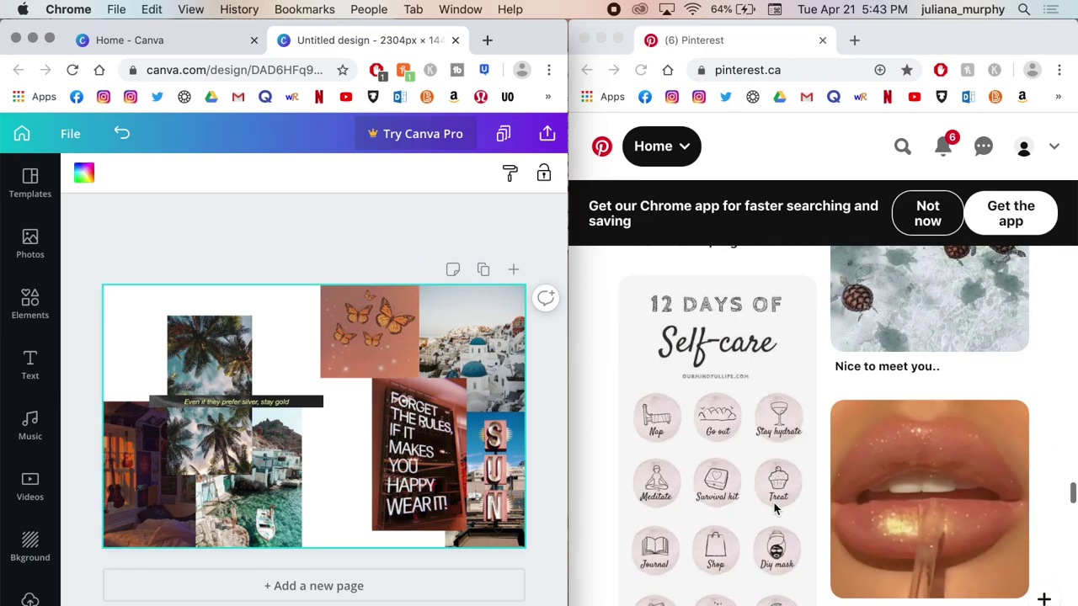
pyautogui.scroll(-15, 774, 507)
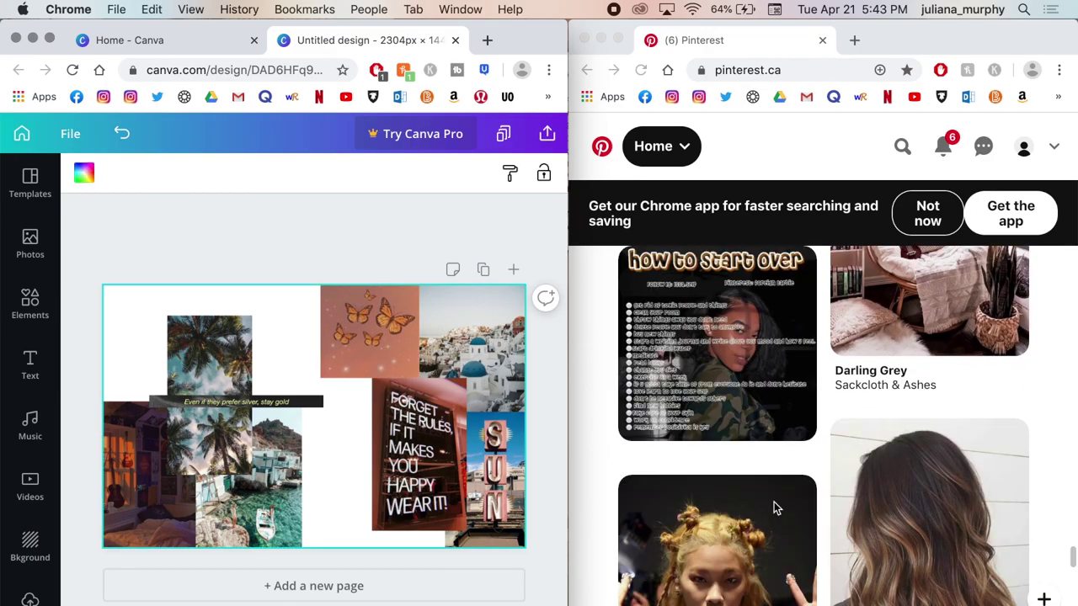
pyautogui.scroll(-3, 774, 505)
pyautogui.scroll(2, 758, 454)
pyautogui.rightClick(721, 403)
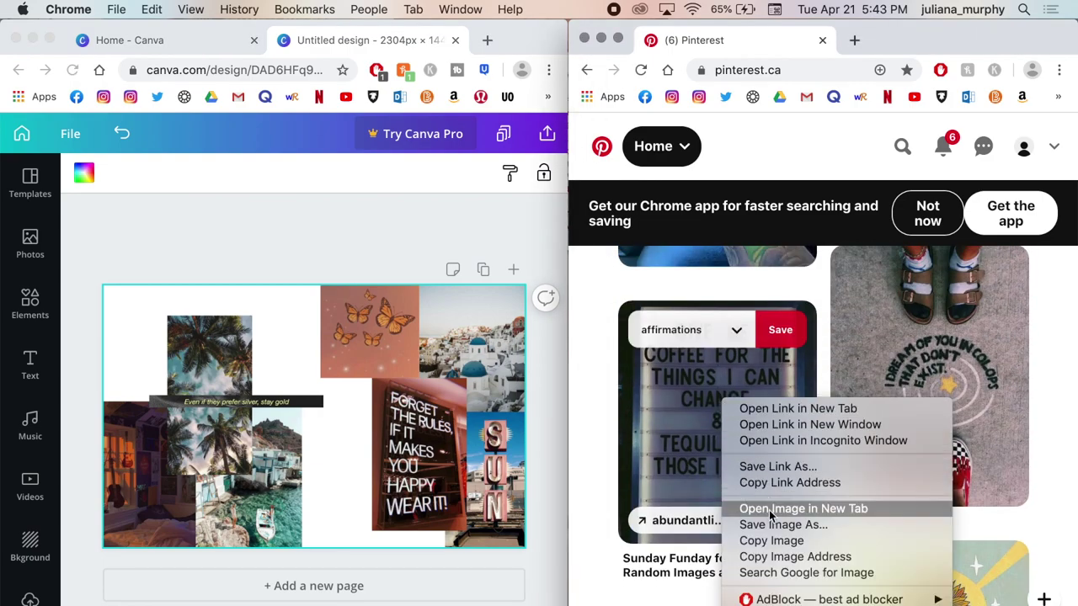
pyautogui.click(767, 526)
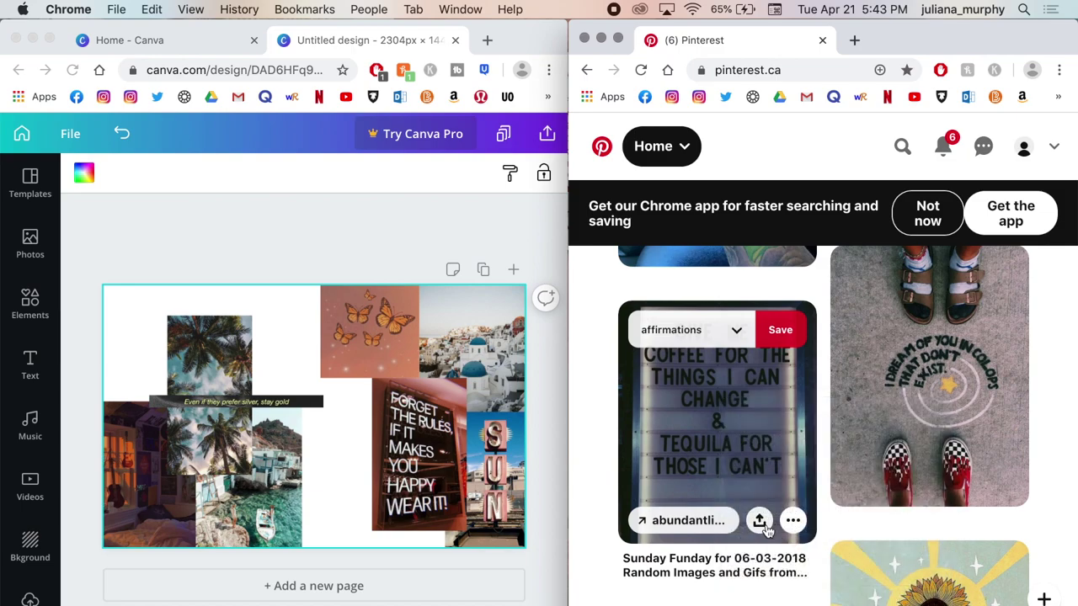
pyautogui.press('Return')
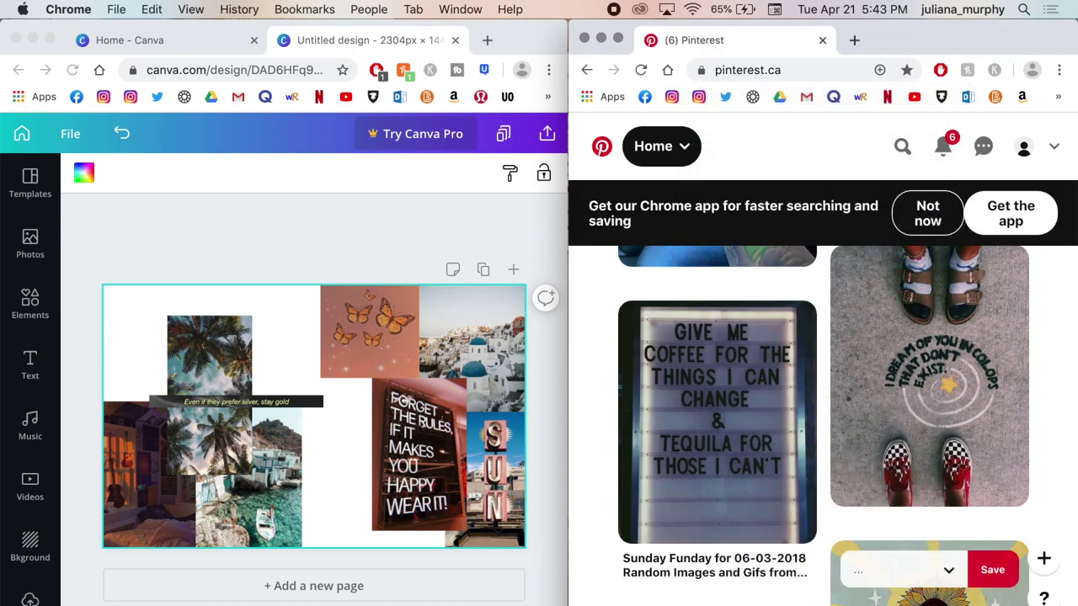
# Copy the surfboard ocean photo from Pinterest into the design and layer it along the bottom edge behind the harbor photo and neon quote sign.
pyautogui.scroll(-10, 604, 485)
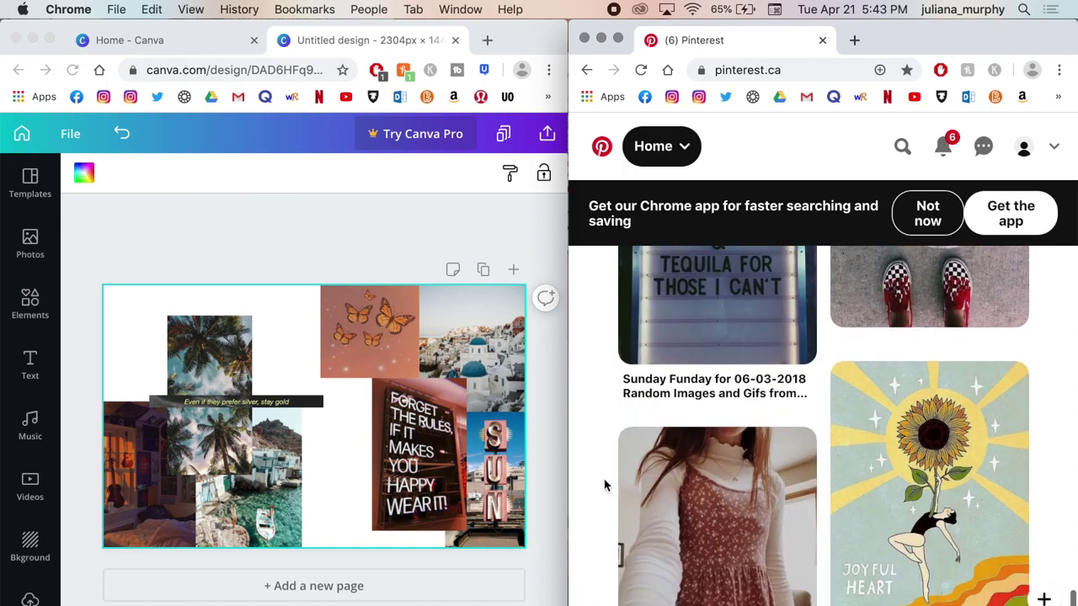
pyautogui.scroll(-8, 603, 484)
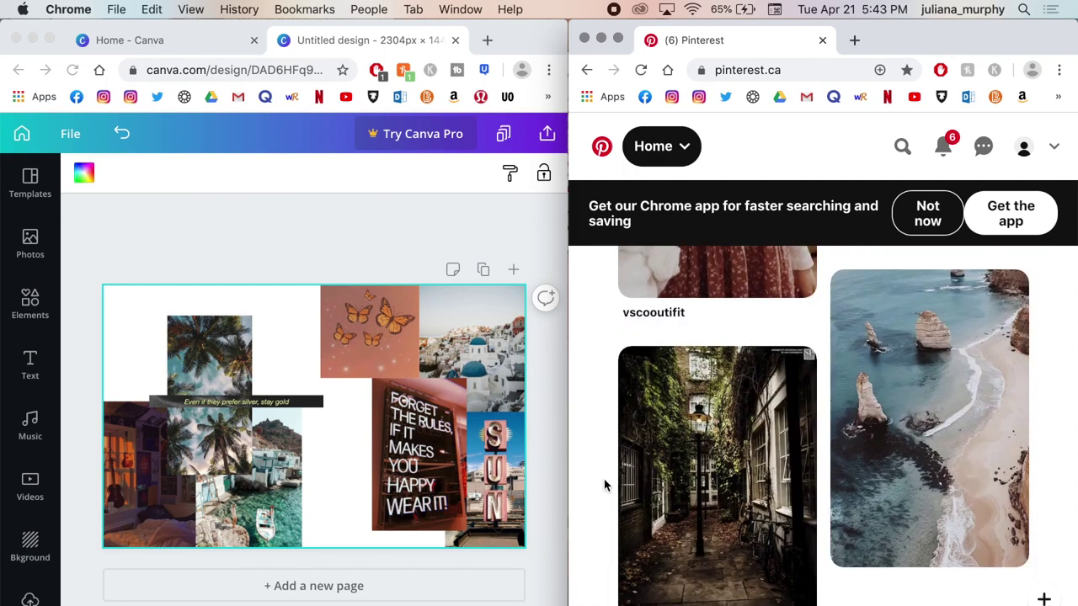
pyautogui.rightClick(689, 460)
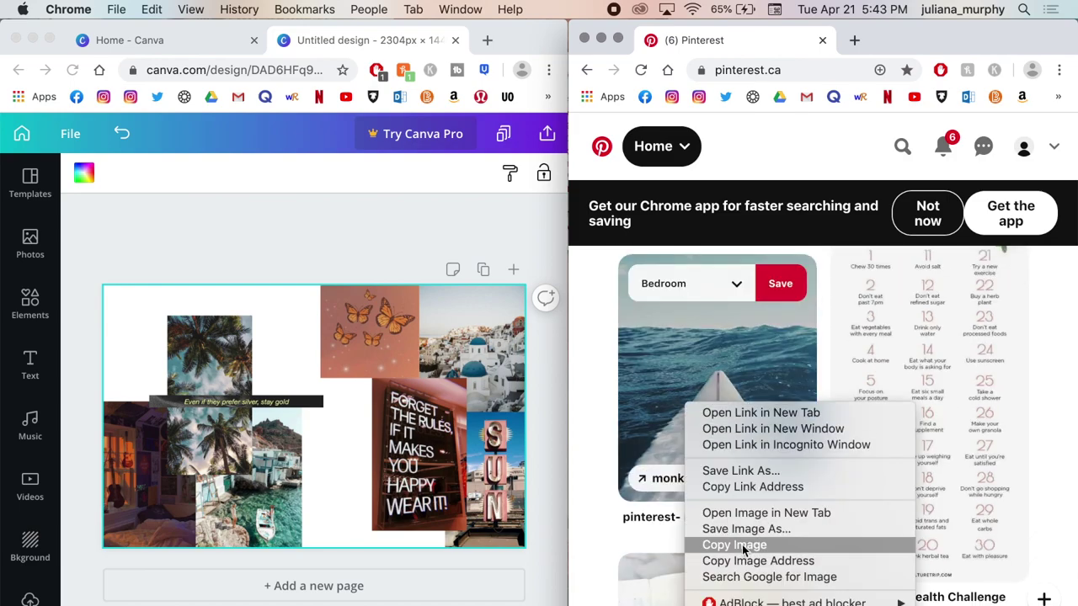
pyautogui.click(721, 545)
pyautogui.click(324, 439)
pyautogui.press('super+v')
pyautogui.moveTo(324, 439); pyautogui.dragTo(402, 527)
pyautogui.click(492, 173)
pyautogui.click(175, 233)
# Copy the checkered-trousers street outfit photo from Pinterest and place it at the canvas's top edge beside the butterflies, behind the caption strip.
pyautogui.scroll(-15, 666, 411)
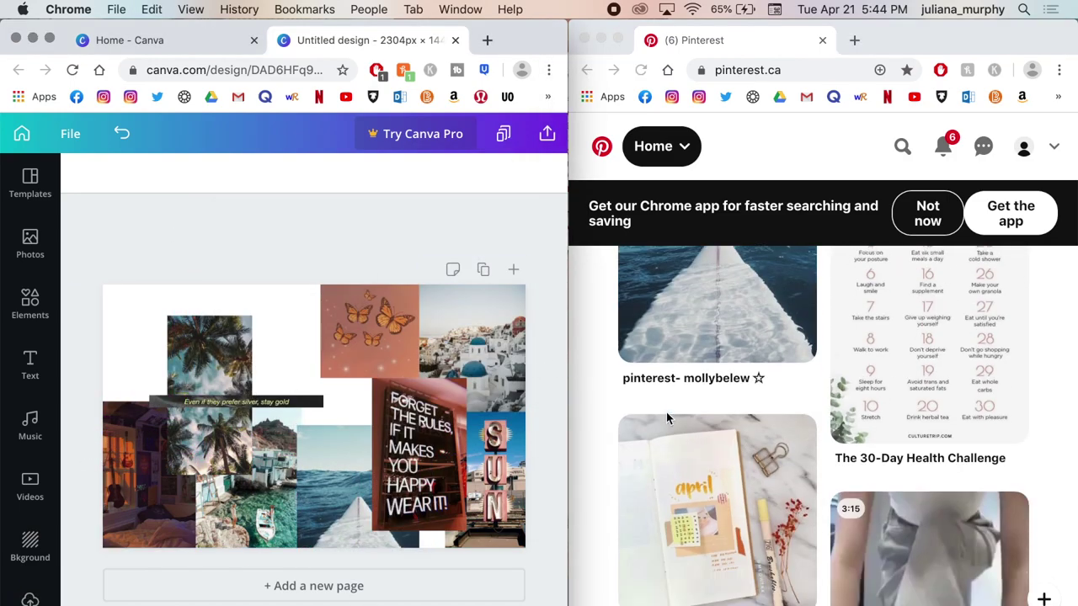
pyautogui.scroll(-4, 666, 417)
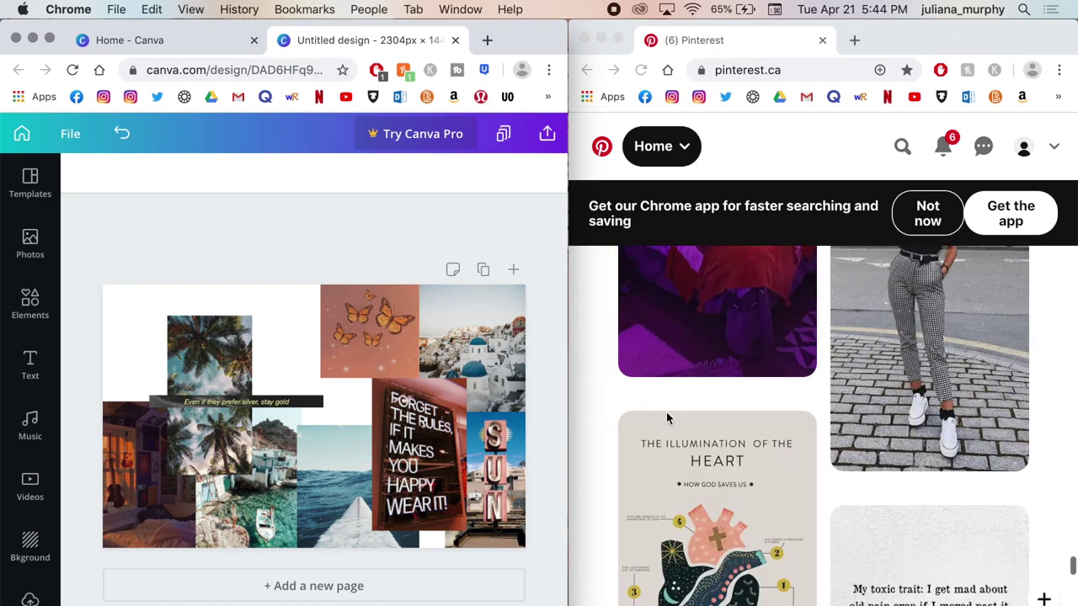
pyautogui.rightClick(894, 349)
pyautogui.click(715, 509)
pyautogui.press('super+v')
pyautogui.moveTo(284, 284); pyautogui.dragTo(250, 339)
pyautogui.click(493, 173)
pyautogui.click(190, 227)
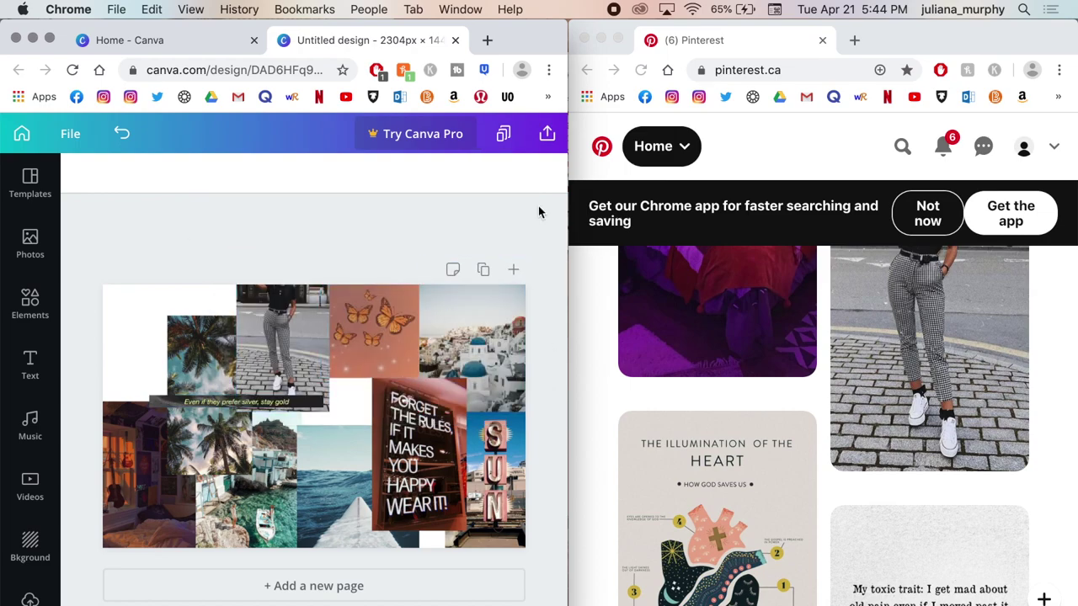
# Add the daisy photo from Pinterest below the butterflies and send it behind the neon sign, ocean and outfit photos.
pyautogui.scroll(-6, 926, 417)
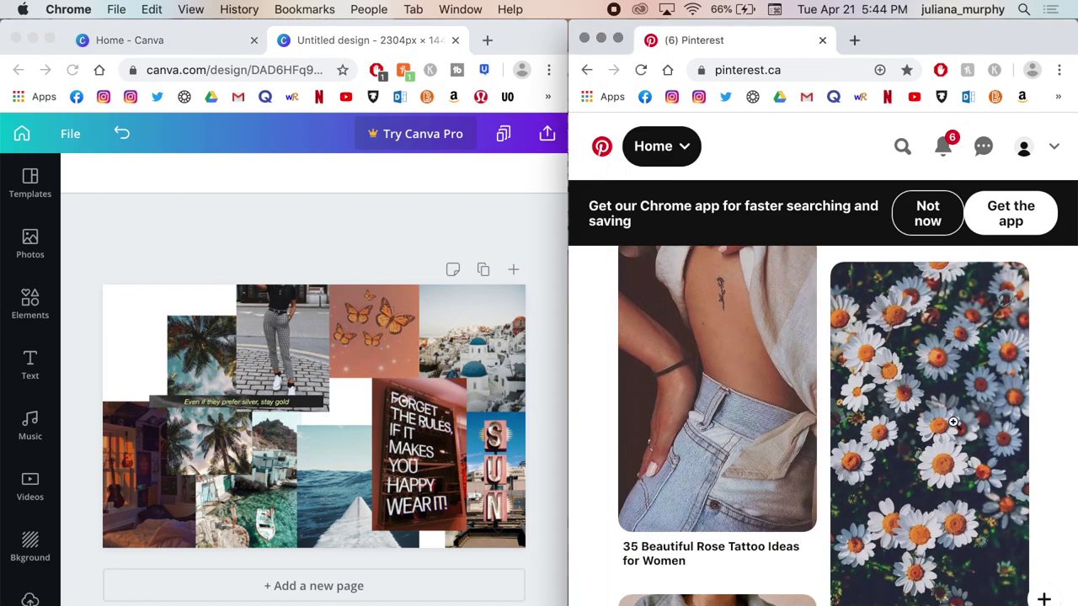
pyautogui.moveTo(926, 416); pyautogui.dragTo(353, 408)
pyautogui.click(492, 173)
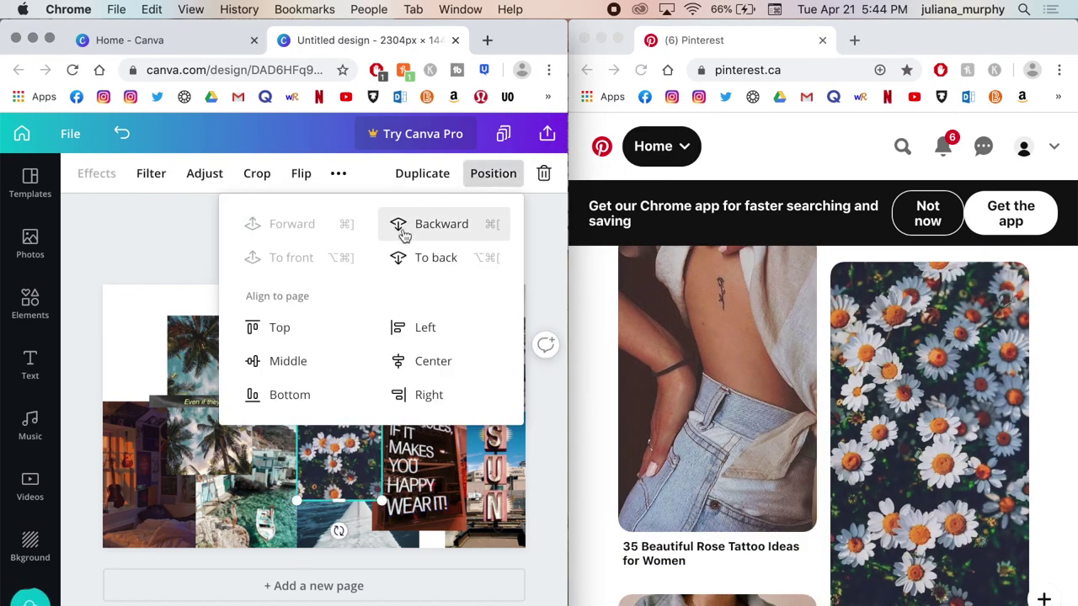
pyautogui.click(425, 221)
pyautogui.click(162, 265)
# Copy the orange sunflower photo from Pinterest, paste it into the design and enlarge it over the canvas's upper-left area.
pyautogui.scroll(-10, 740, 365)
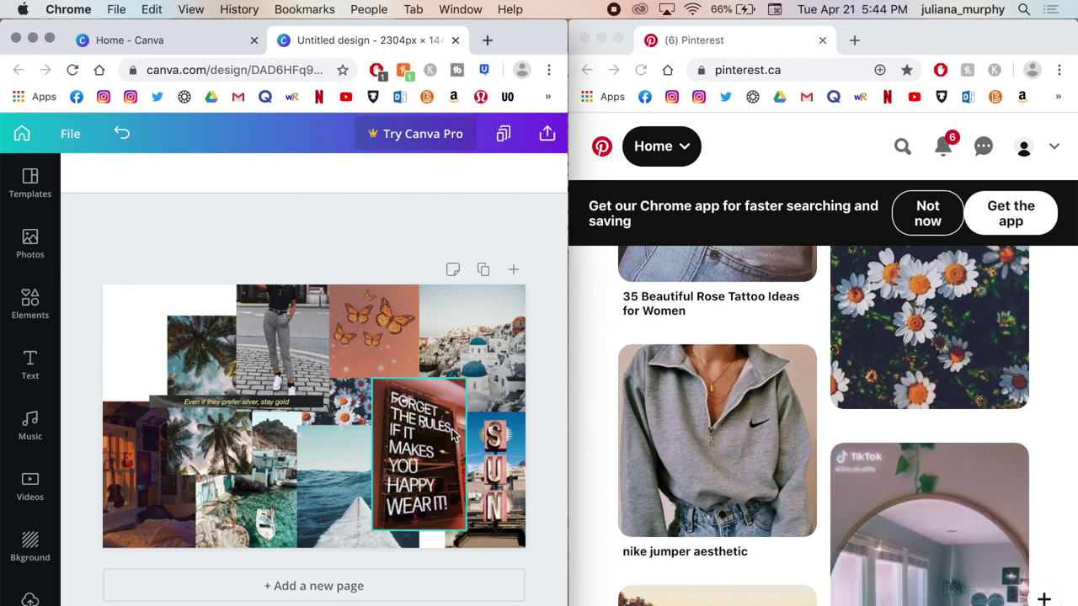
pyautogui.scroll(-15, 704, 466)
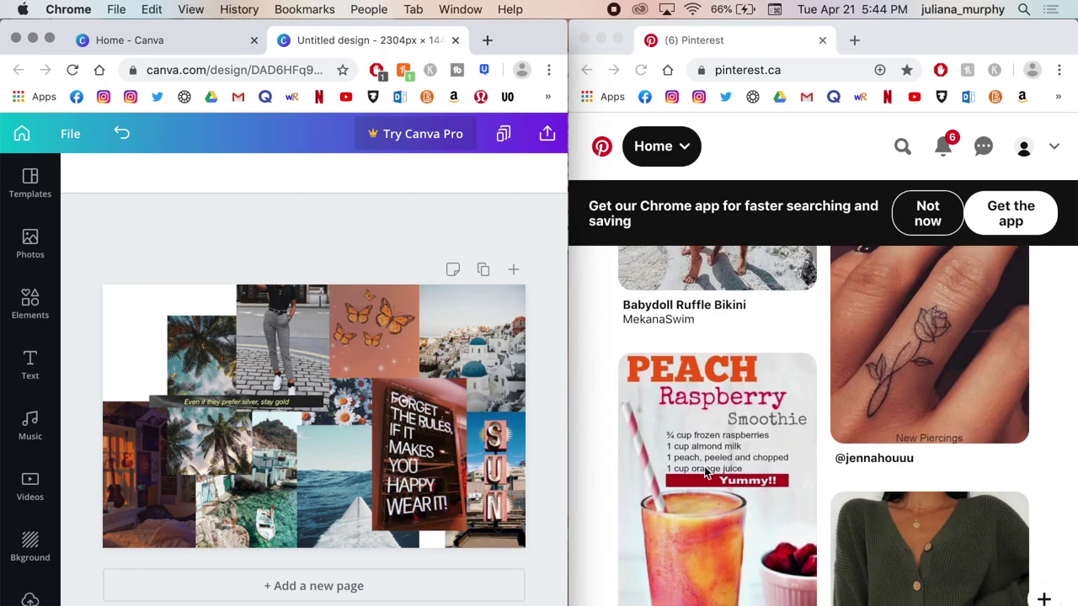
pyautogui.scroll(-15, 703, 473)
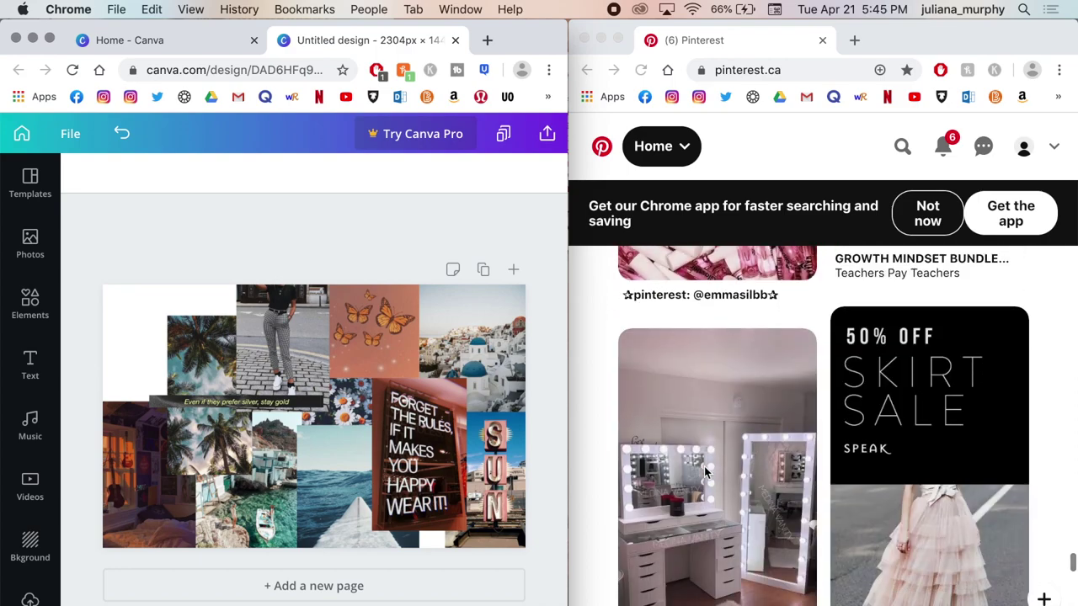
pyautogui.scroll(-15, 705, 473)
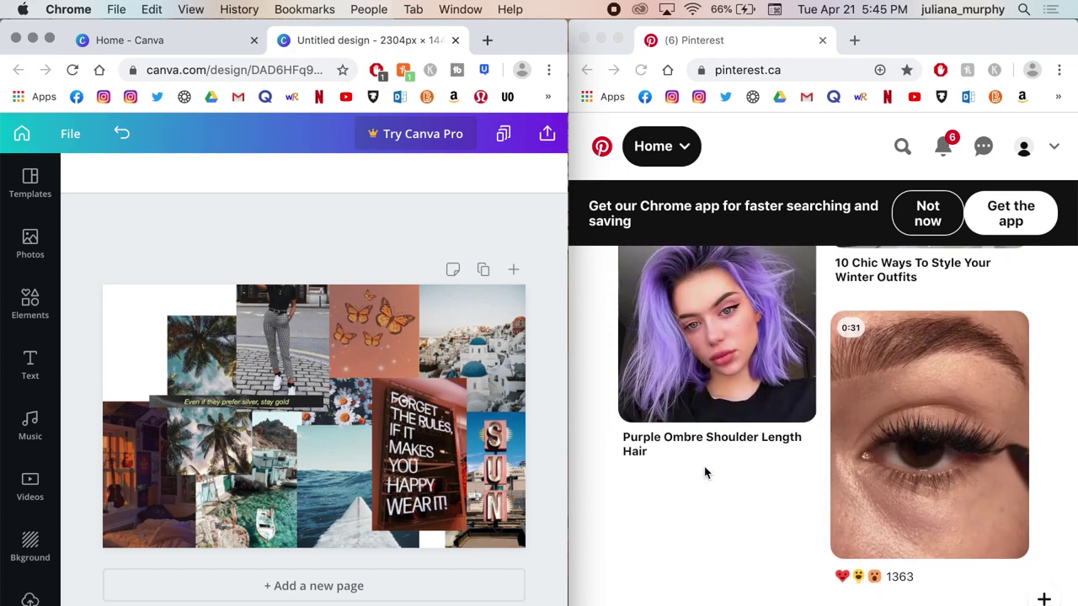
pyautogui.scroll(-5, 704, 466)
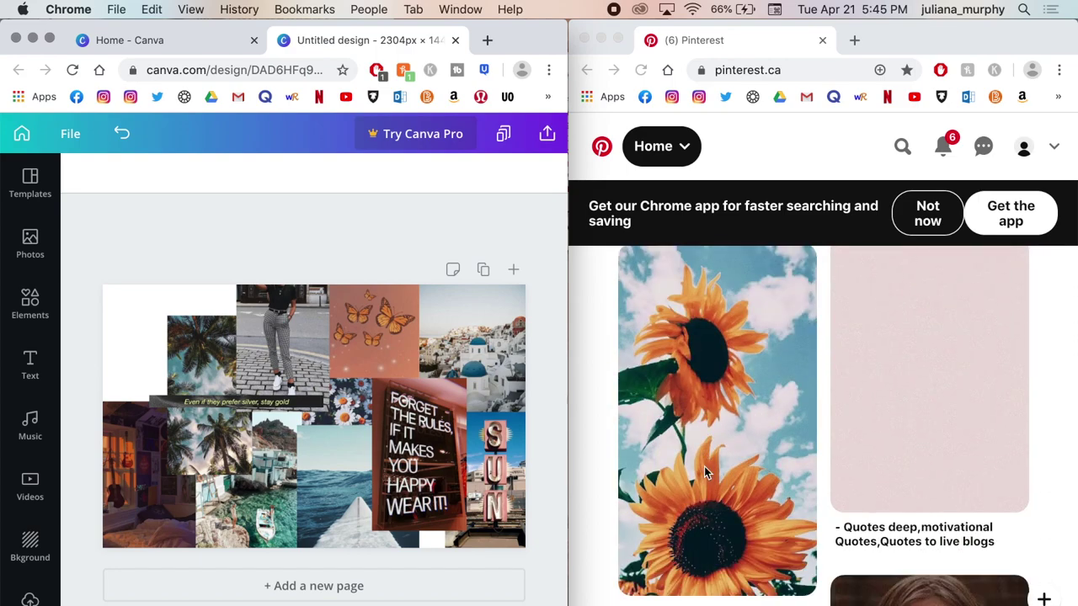
pyautogui.rightClick(741, 403)
pyautogui.click(783, 544)
pyautogui.click(140, 357)
pyautogui.press('super+v')
pyautogui.moveTo(336, 422); pyautogui.dragTo(171, 344)
pyautogui.moveTo(193, 417); pyautogui.dragTo(282, 462)
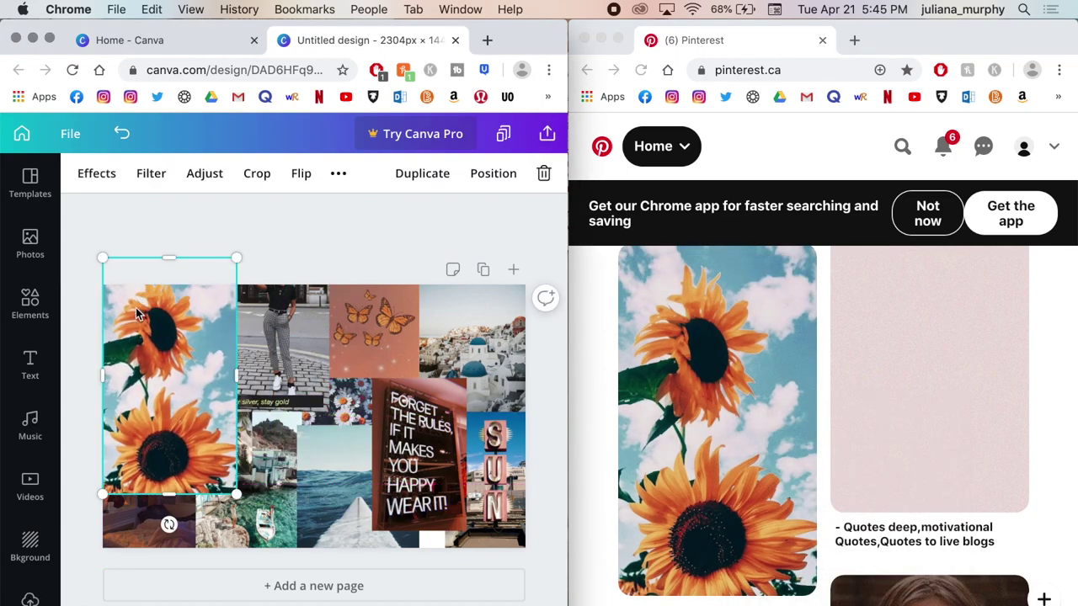
# Send the sunflower photo behind the palm and bedroom photos and shift the palm photos slightly left.
pyautogui.click(492, 173)
pyautogui.click(189, 202)
pyautogui.moveTo(209, 360); pyautogui.dragTo(196, 361)
pyautogui.click(219, 207)
# Lower the top of the surfboard ocean photo and enlarge it to fill the gap along the canvas's bottom edge.
pyautogui.scroll(-6, 682, 426)
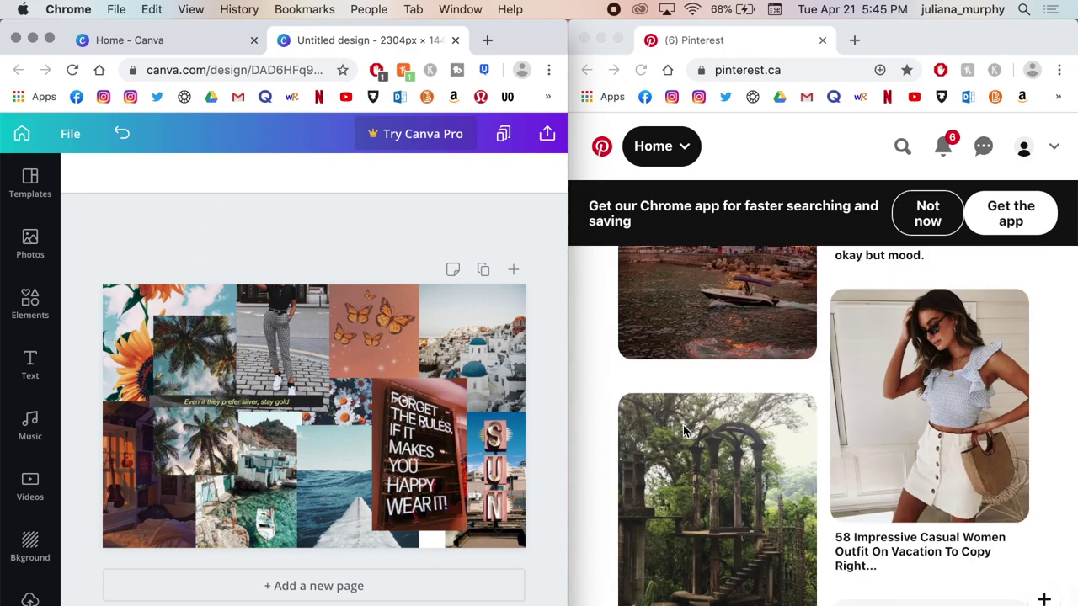
pyautogui.click(357, 480)
pyautogui.moveTo(358, 424); pyautogui.dragTo(358, 484)
pyautogui.moveTo(418, 577); pyautogui.dragTo(457, 590)
pyautogui.click(457, 560)
# Shrink the neon quote sign and move it up so it overlaps the daisy, white-village and ocean photos.
pyautogui.click(446, 459)
pyautogui.moveTo(373, 379); pyautogui.dragTo(397, 405)
pyautogui.moveTo(425, 459); pyautogui.dragTo(405, 422)
pyautogui.click(551, 433)
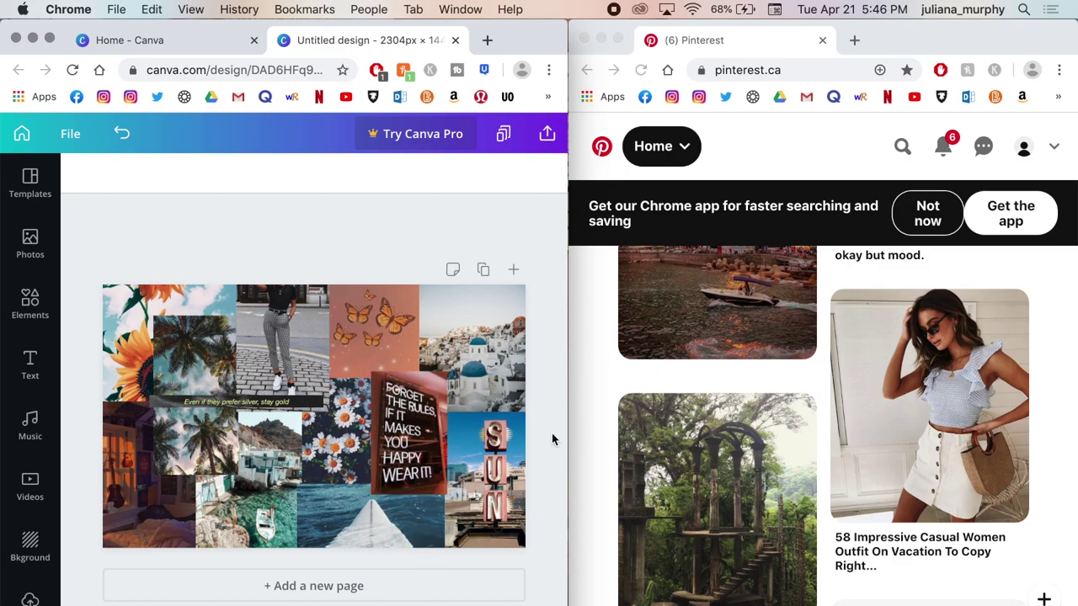
# Widen the design window and shift the caption strip slightly down and right so it ends at the daisy photo's edge.
pyautogui.moveTo(567, 294); pyautogui.dragTo(1064, 311)
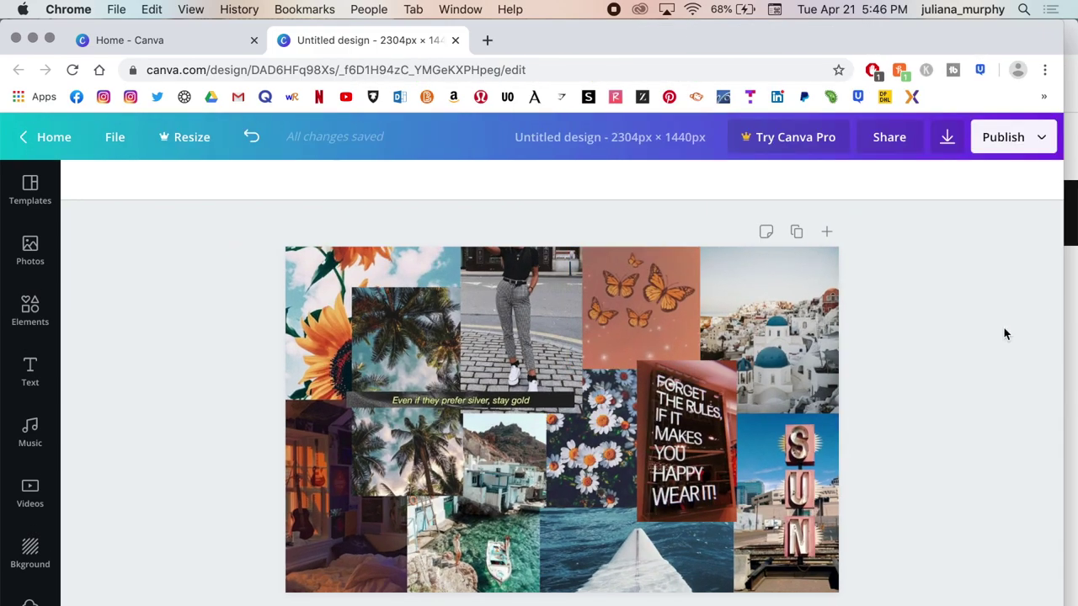
pyautogui.moveTo(545, 399)
pyautogui.mouseDown()
pyautogui.moveTo(553, 395)
pyautogui.moveTo(547, 405)
pyautogui.mouseUp()
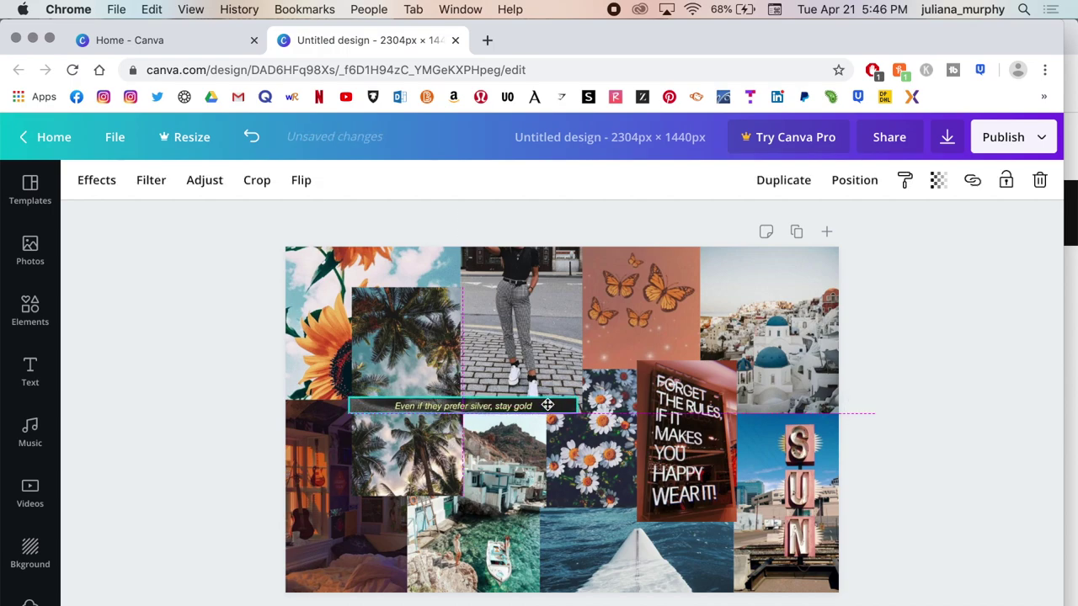
pyautogui.click(994, 349)
pyautogui.moveTo(552, 408); pyautogui.dragTo(558, 410)
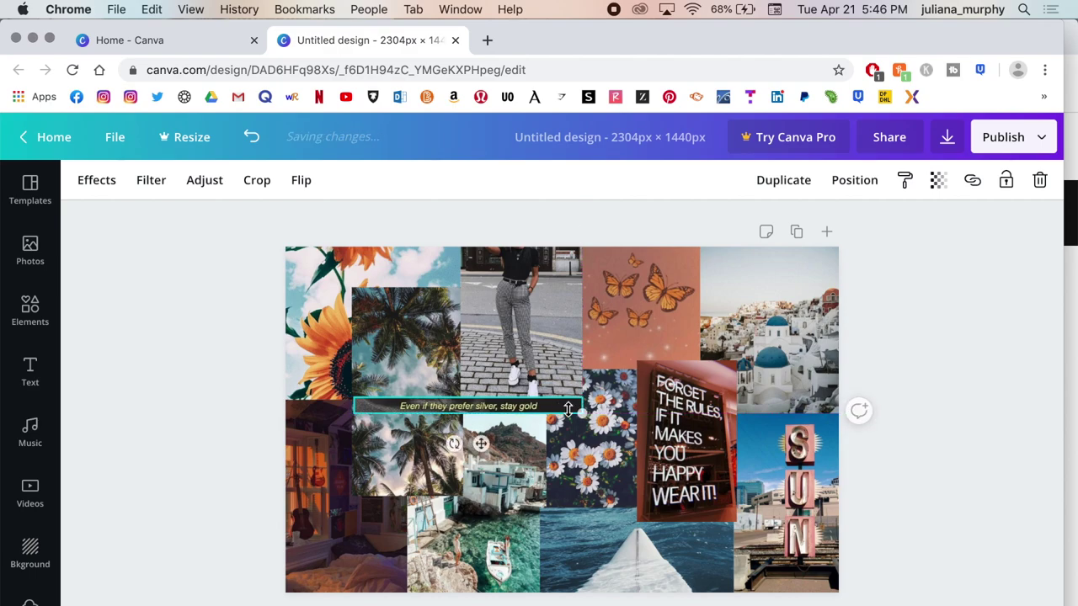
pyautogui.click(1025, 316)
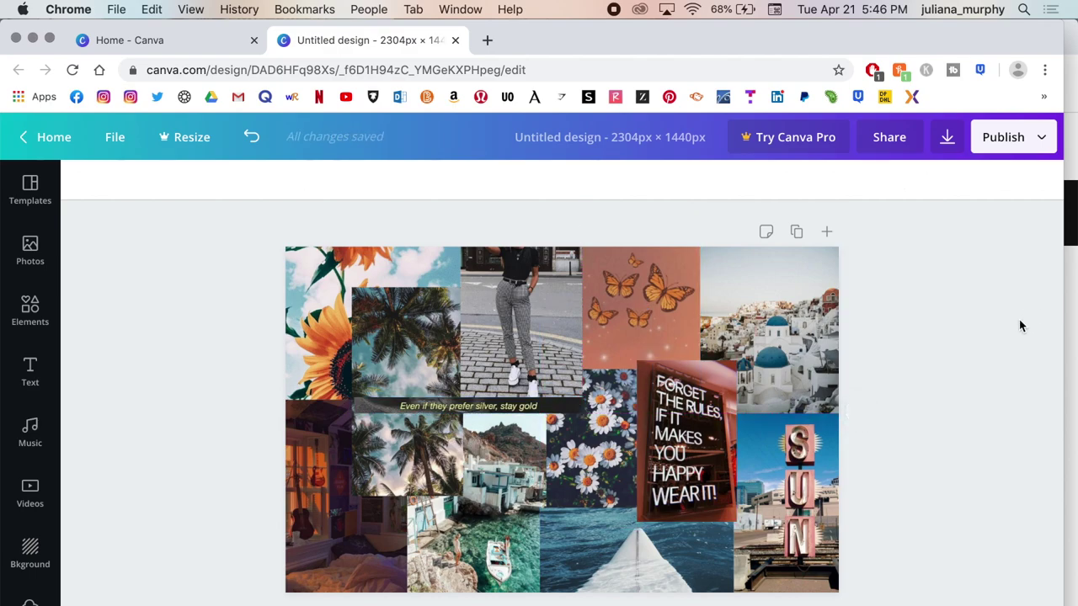
# Download the collage as a PNG and minimize the Canva and Pinterest windows to reveal the desktop.
pyautogui.click(948, 137)
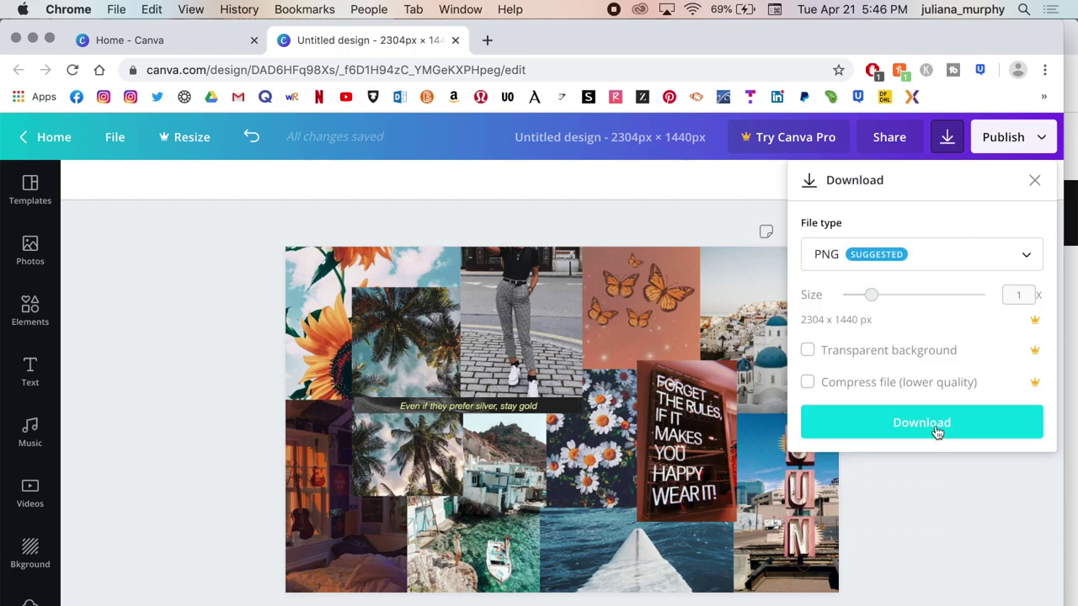
pyautogui.click(937, 428)
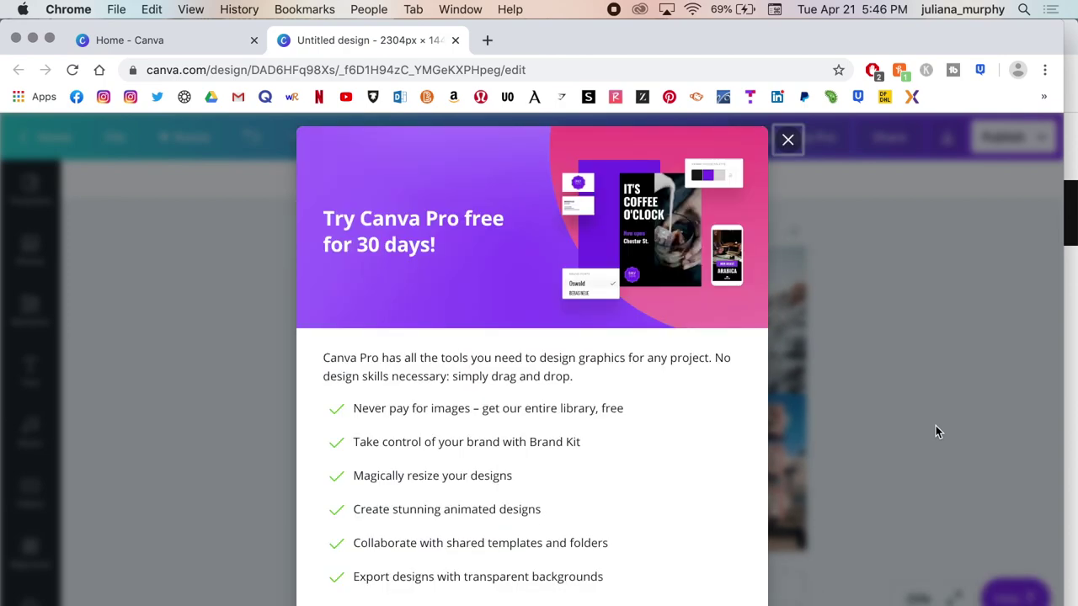
pyautogui.click(32, 39)
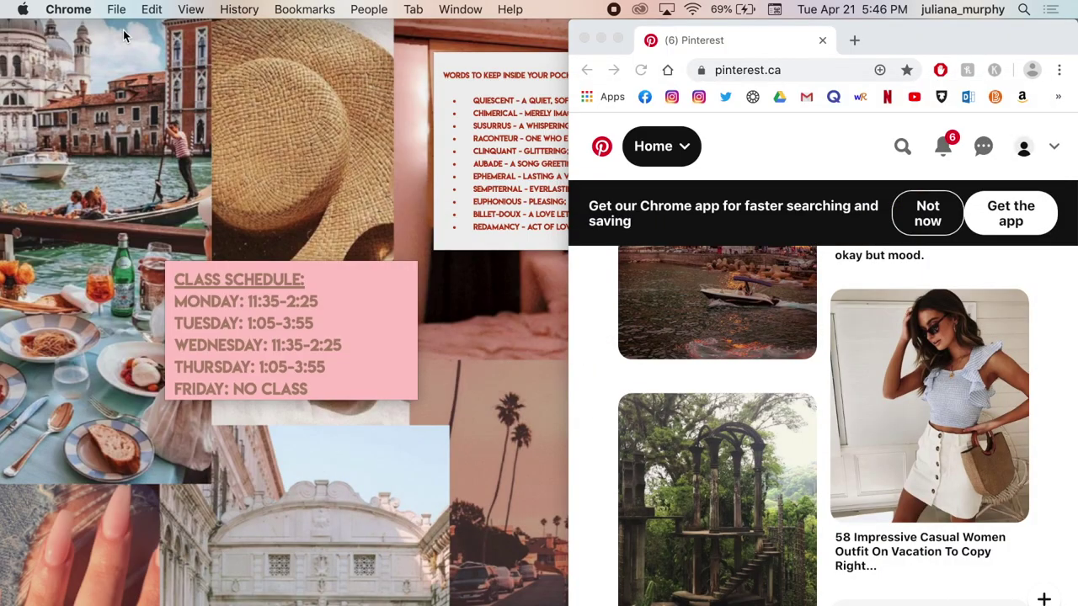
pyautogui.click(601, 39)
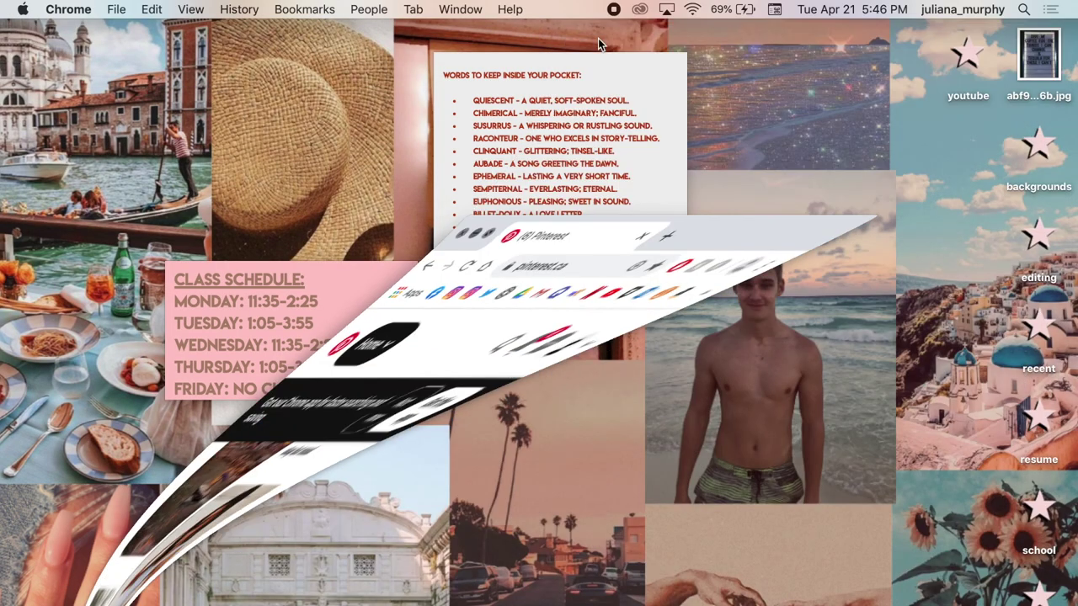
pyautogui.click(893, 310)
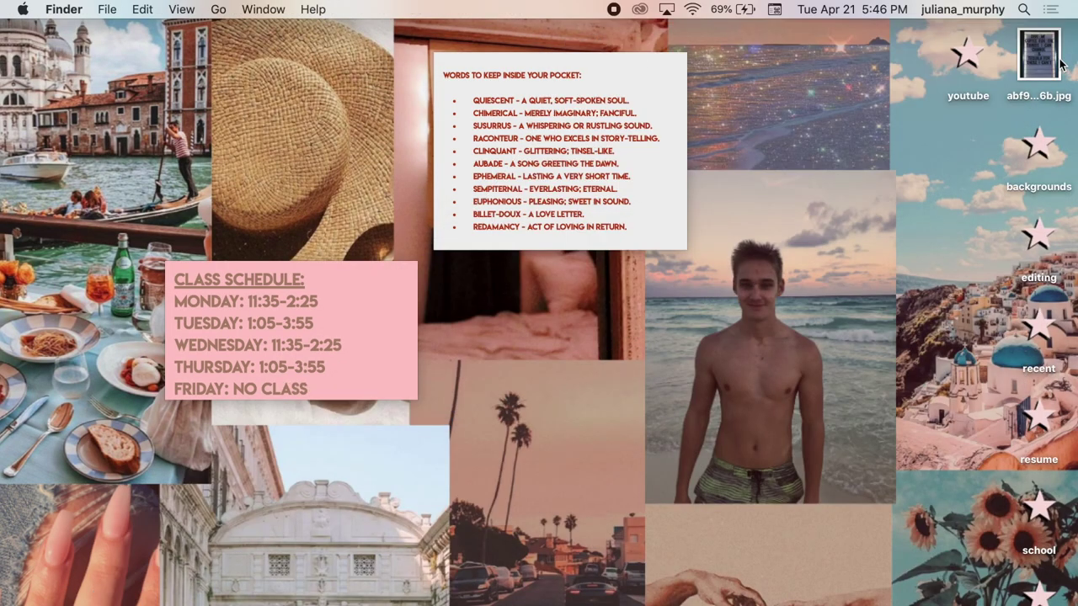
# Rename the downloaded collage file to "yt design" and move the saved letter-board image into the backgrounds folder.
pyautogui.click(970, 55)
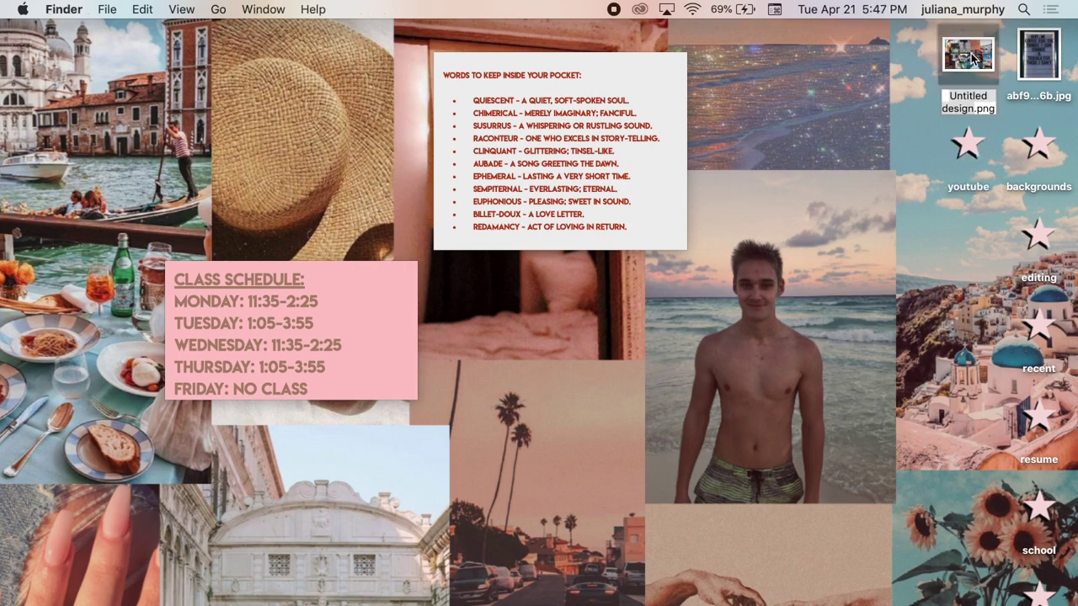
pyautogui.press('Return')
pyautogui.write('yt design')
pyautogui.press('Return')
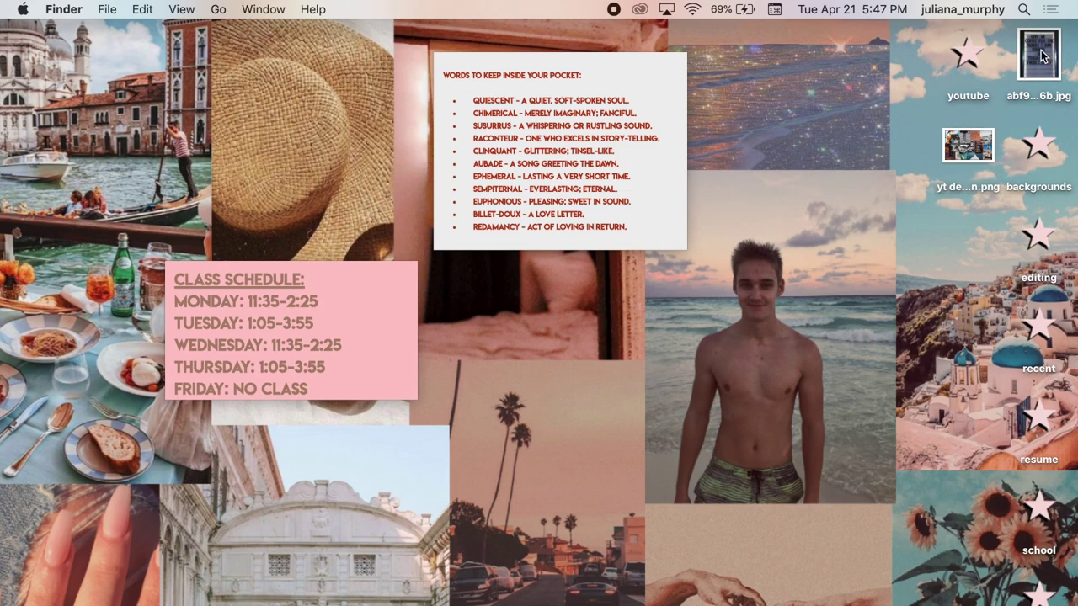
pyautogui.moveTo(1041, 55); pyautogui.dragTo(1038, 148)
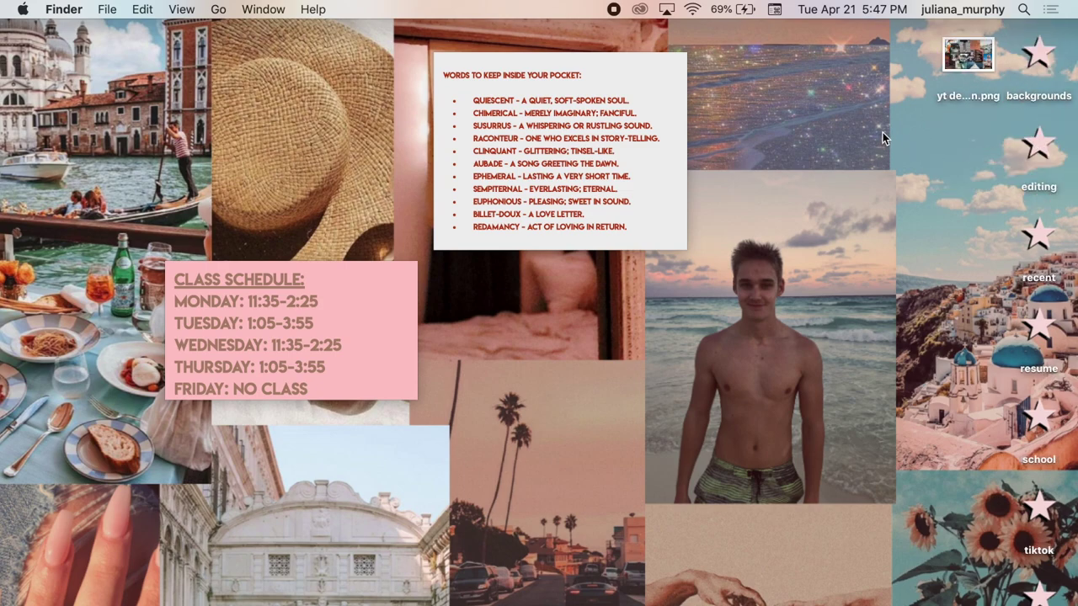
# Search the Mac for AirDrop and open its window.
pyautogui.press('super+space')
pyautogui.write('airdro')
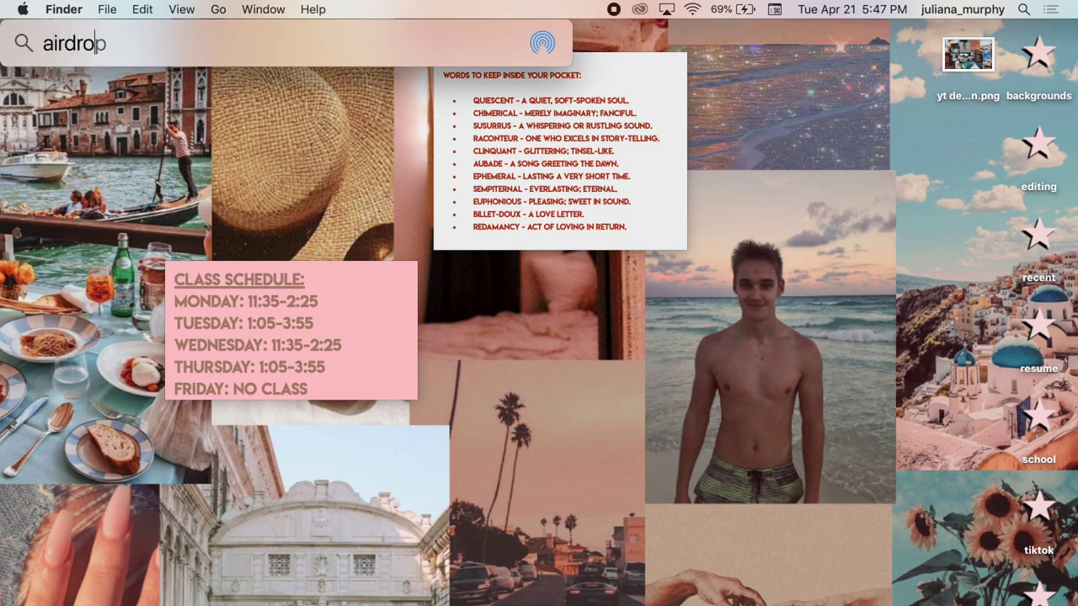
pyautogui.doubleClick(133, 86)
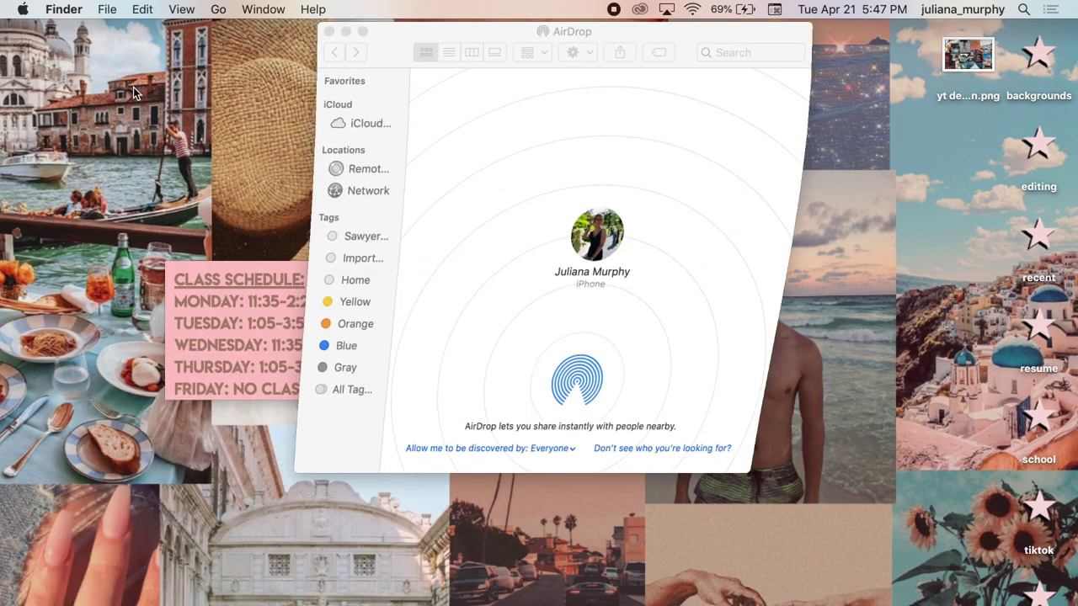
# Move the AirDrop window aside and send the yt design PNG from the desktop to the iPhone.
pyautogui.moveTo(487, 25); pyautogui.dragTo(295, 15)
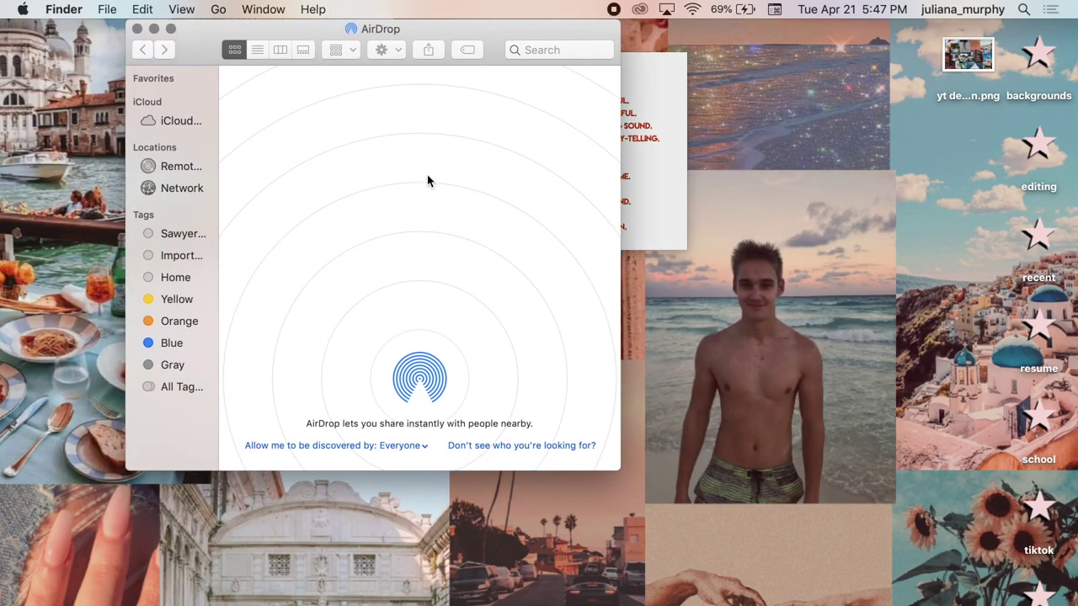
pyautogui.moveTo(995, 58); pyautogui.dragTo(440, 229)
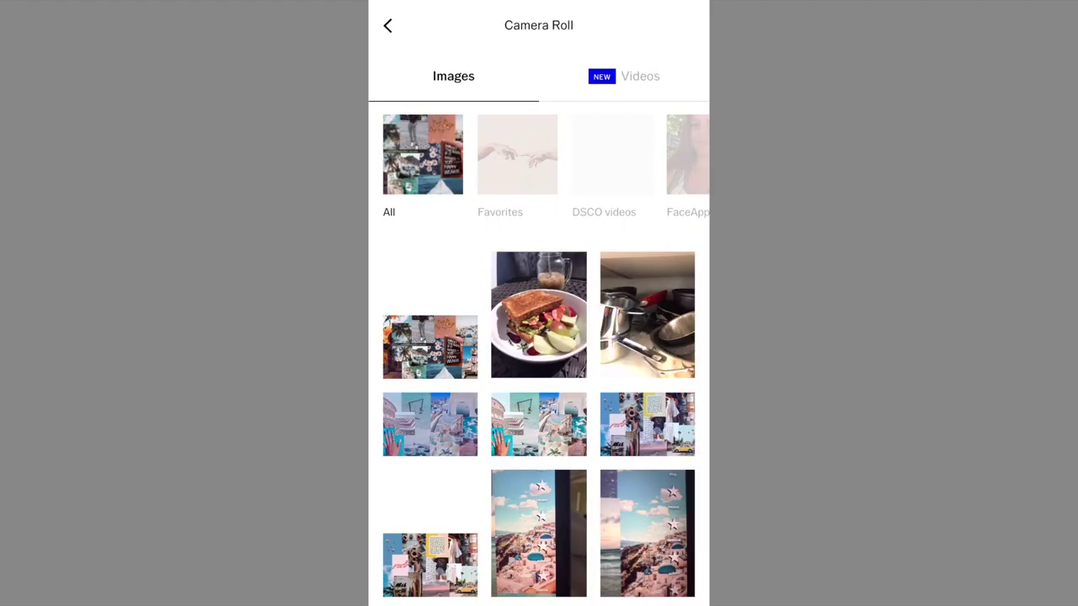
# Import the collage from the iPhone's camera roll into the VSCO studio and open it for editing.
pyautogui.click(429, 347)
pyautogui.click(538, 580)
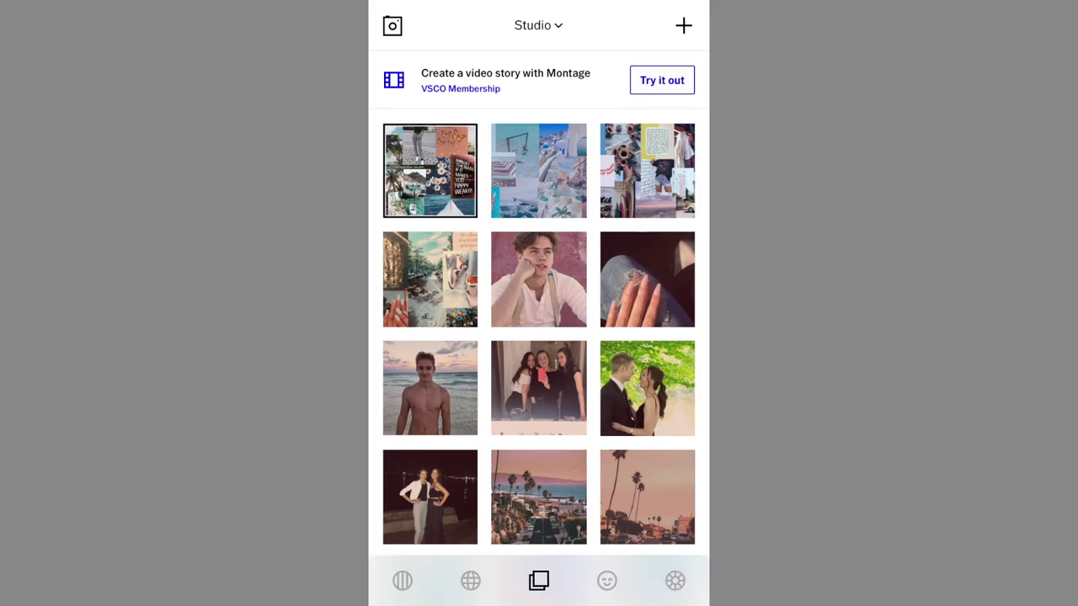
pyautogui.doubleClick(430, 170)
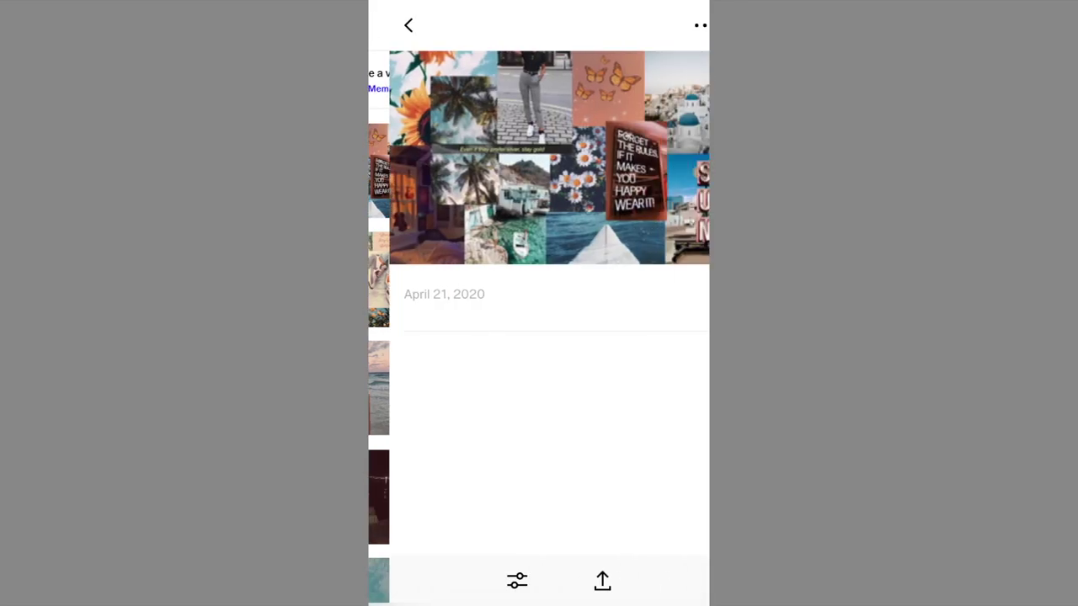
pyautogui.click(495, 580)
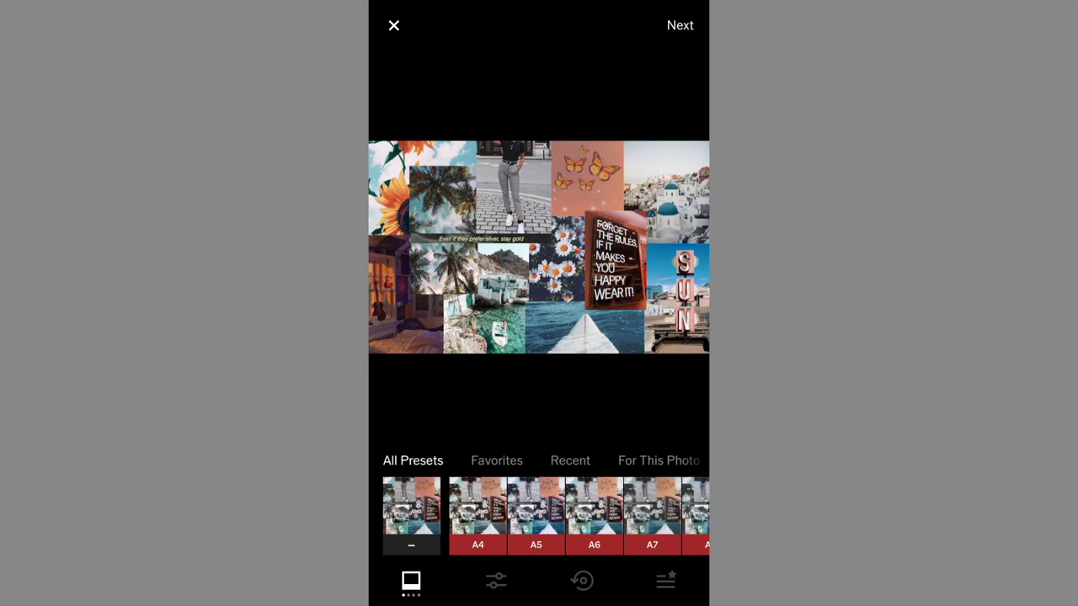
# Open the Split Tone tool and try the Orange highlights tint at +6.5 on the collage.
pyautogui.click(495, 580)
pyautogui.hscroll(8, 538, 503)
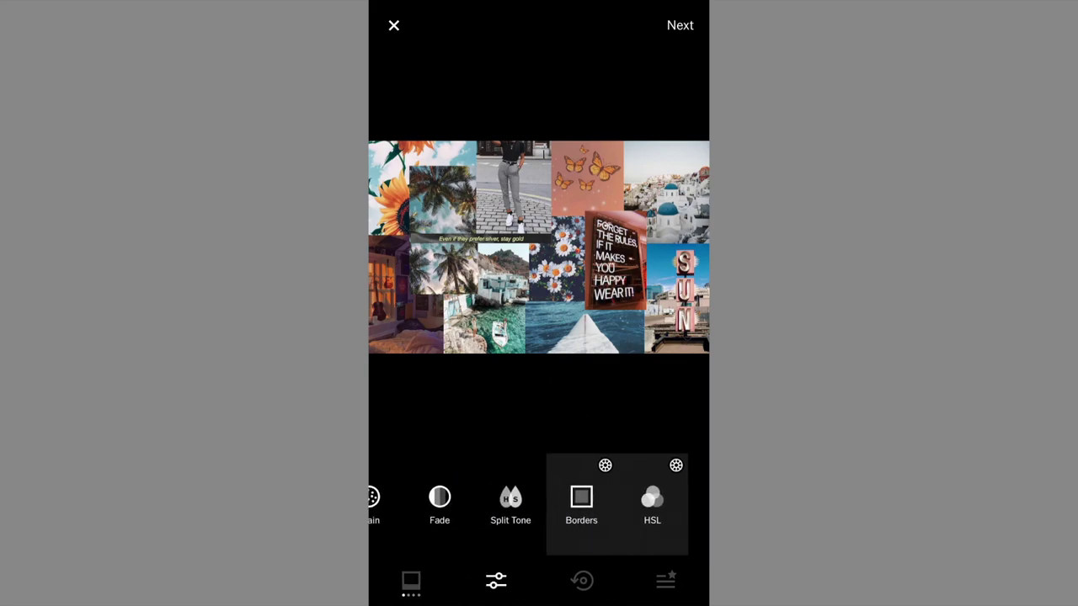
pyautogui.click(517, 503)
pyautogui.click(613, 416)
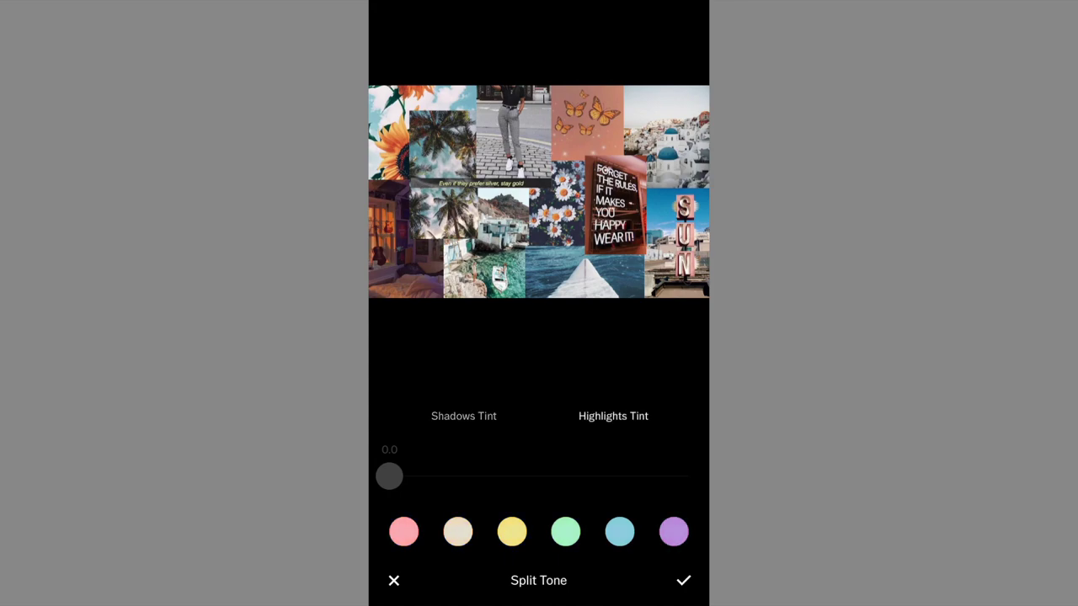
pyautogui.click(404, 532)
pyautogui.moveTo(688, 476); pyautogui.dragTo(552, 476)
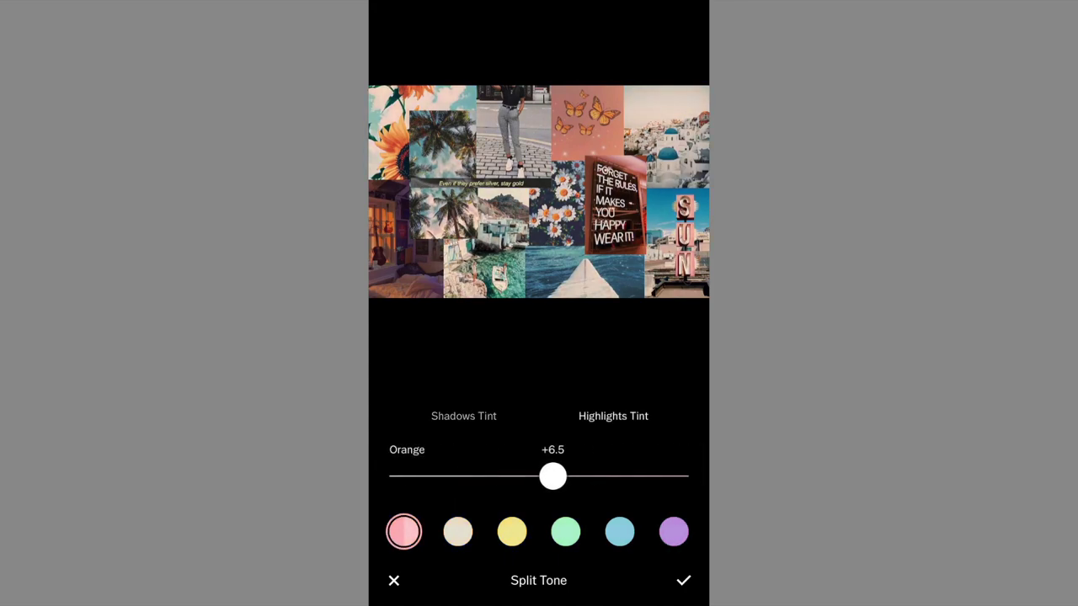
# Try the other highlights tint colours on the collage, including Yellow at about +6.5.
pyautogui.click(457, 531)
pyautogui.click(511, 531)
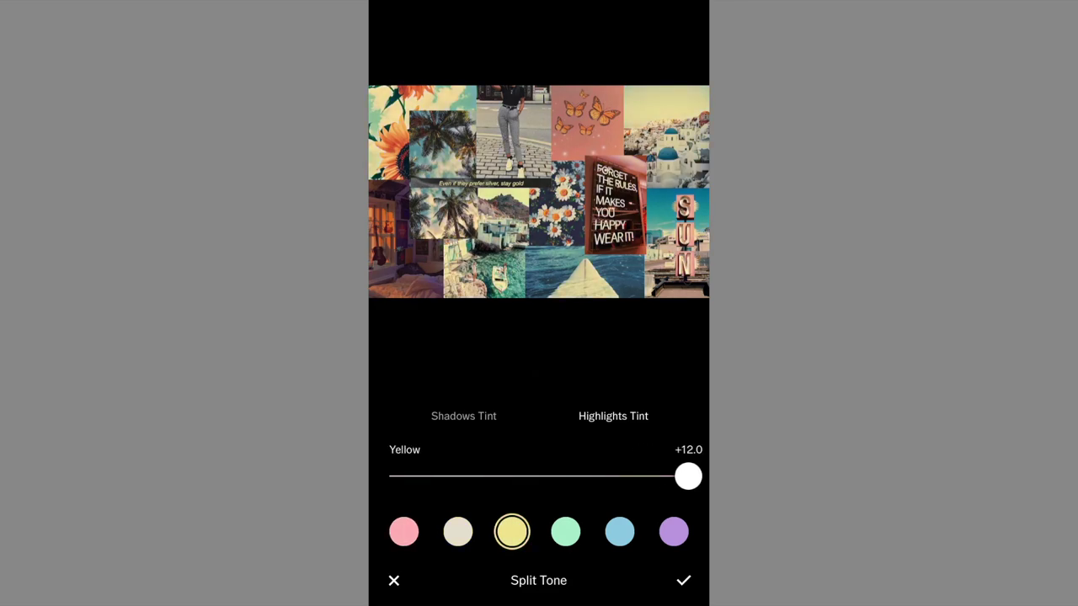
pyautogui.moveTo(687, 476); pyautogui.dragTo(553, 477)
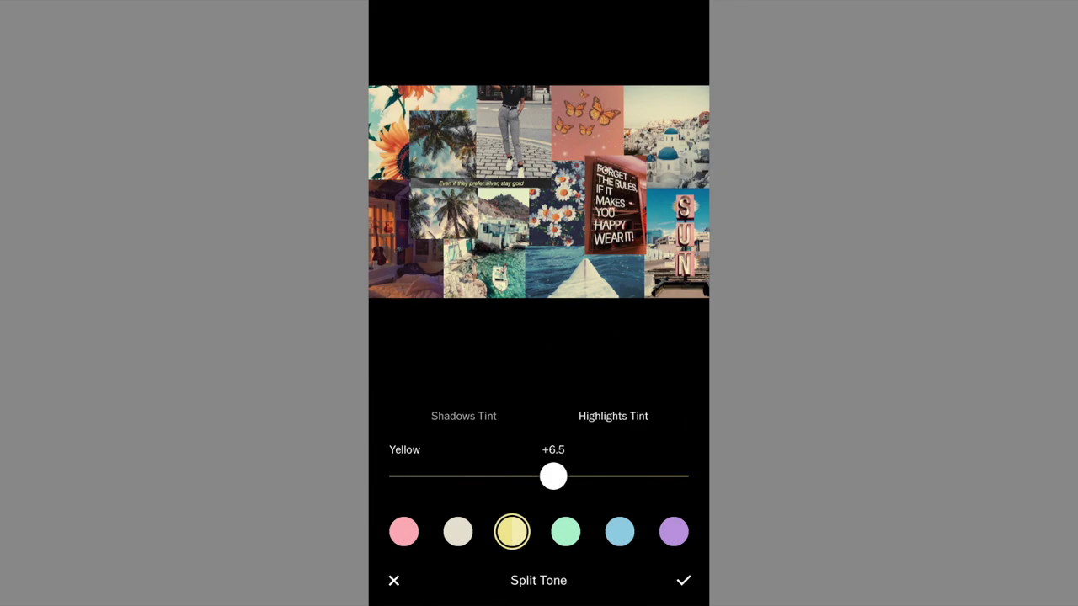
pyautogui.click(565, 531)
pyautogui.click(619, 531)
pyautogui.click(673, 531)
pyautogui.click(512, 531)
pyautogui.moveTo(688, 477); pyautogui.dragTo(551, 477)
# Compare the Cream and Yellow highlights tints and set the highlights to Cream at +5.3.
pyautogui.click(457, 531)
pyautogui.click(512, 531)
pyautogui.click(457, 531)
pyautogui.moveTo(688, 476); pyautogui.dragTo(522, 476)
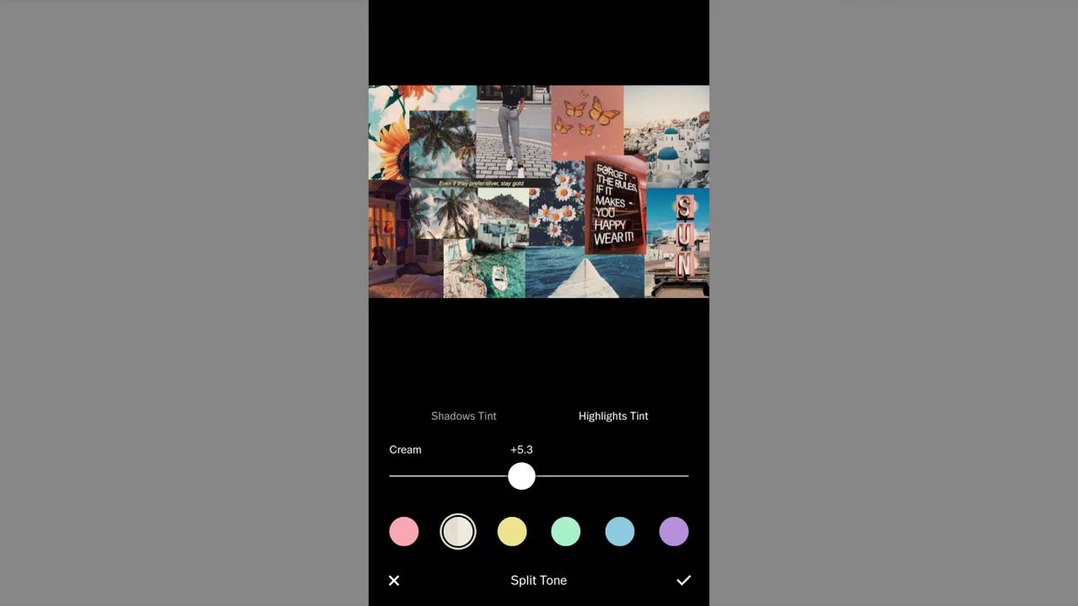
# Compare the shadows tint colours, set the shadows to Red at +4.5 and apply the split tone.
pyautogui.click(463, 415)
pyautogui.click(457, 531)
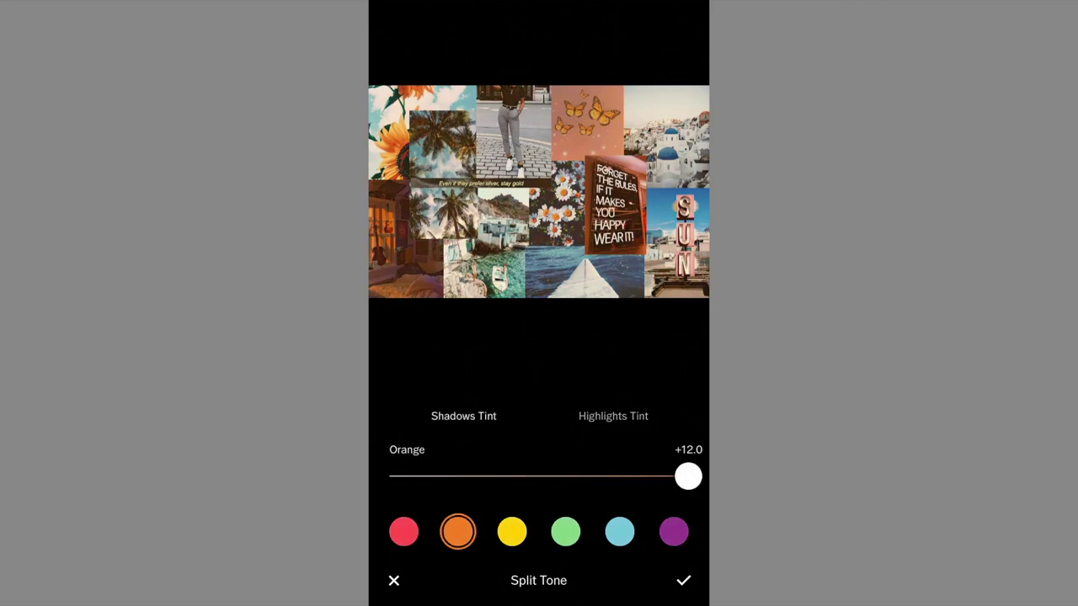
pyautogui.moveTo(688, 477); pyautogui.dragTo(489, 476)
pyautogui.click(512, 531)
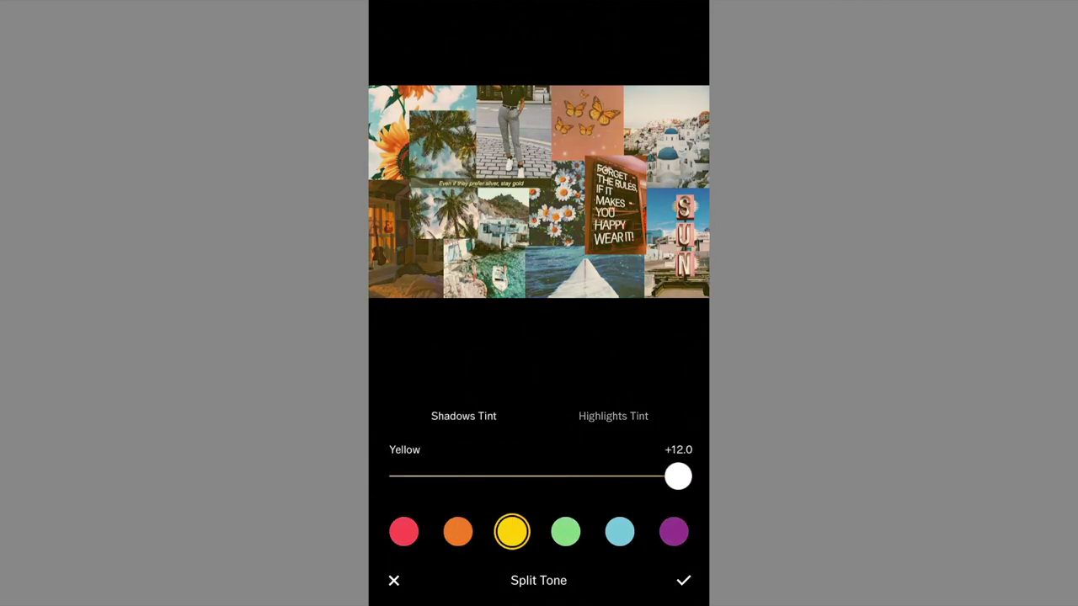
pyautogui.click(565, 531)
pyautogui.click(618, 531)
pyautogui.click(674, 531)
pyautogui.click(404, 532)
pyautogui.moveTo(688, 477); pyautogui.dragTo(504, 476)
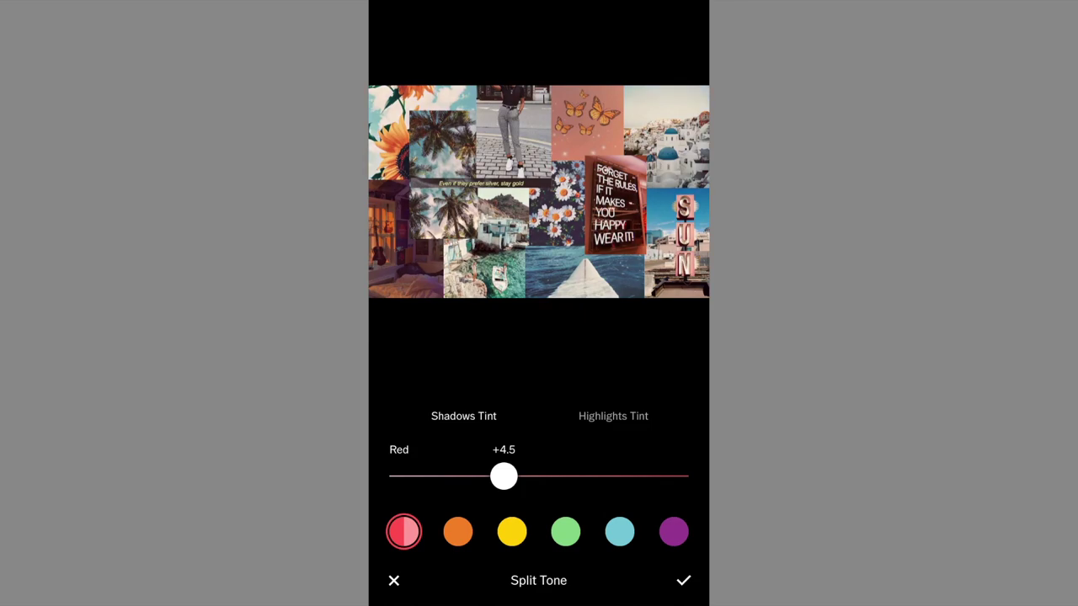
pyautogui.click(683, 580)
# Lower the collage's exposure slightly and set its contrast to +0.3.
pyautogui.moveTo(421, 505); pyautogui.dragTo(606, 505)
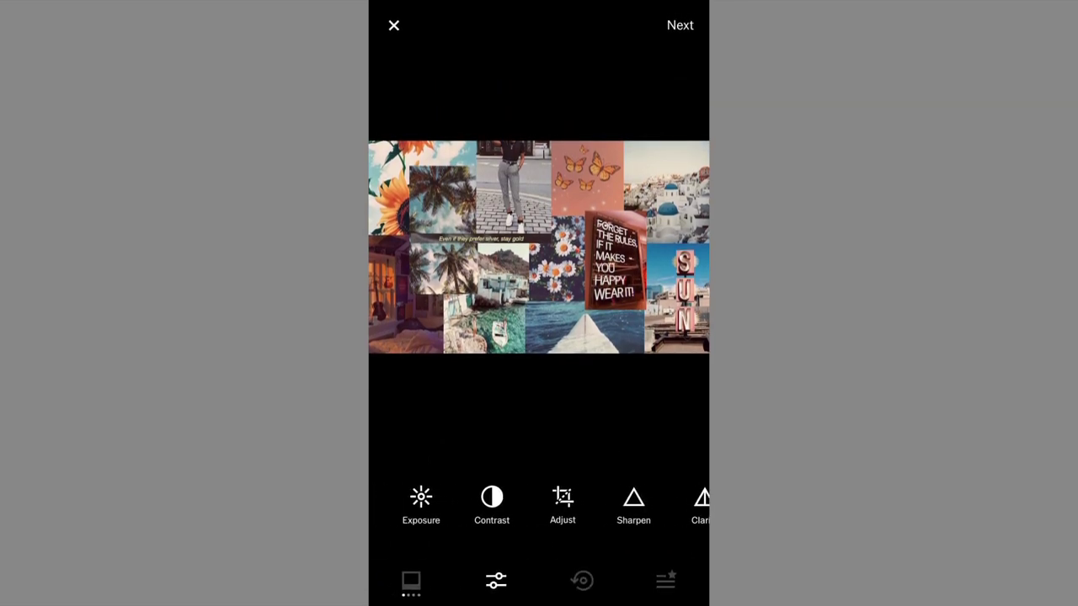
pyautogui.click(421, 499)
pyautogui.moveTo(539, 531)
pyautogui.mouseDown()
pyautogui.moveTo(512, 531)
pyautogui.moveTo(564, 531)
pyautogui.moveTo(531, 531)
pyautogui.mouseUp()
pyautogui.click(683, 580)
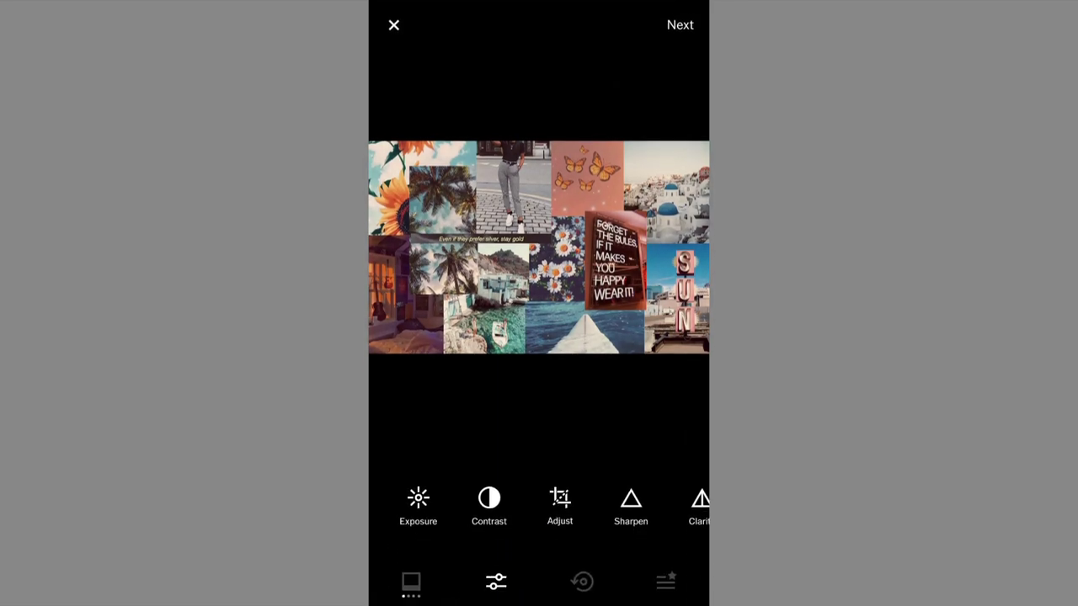
pyautogui.click(489, 498)
pyautogui.moveTo(538, 531)
pyautogui.mouseDown()
pyautogui.moveTo(555, 531)
pyautogui.moveTo(514, 531)
pyautogui.moveTo(548, 531)
pyautogui.mouseUp()
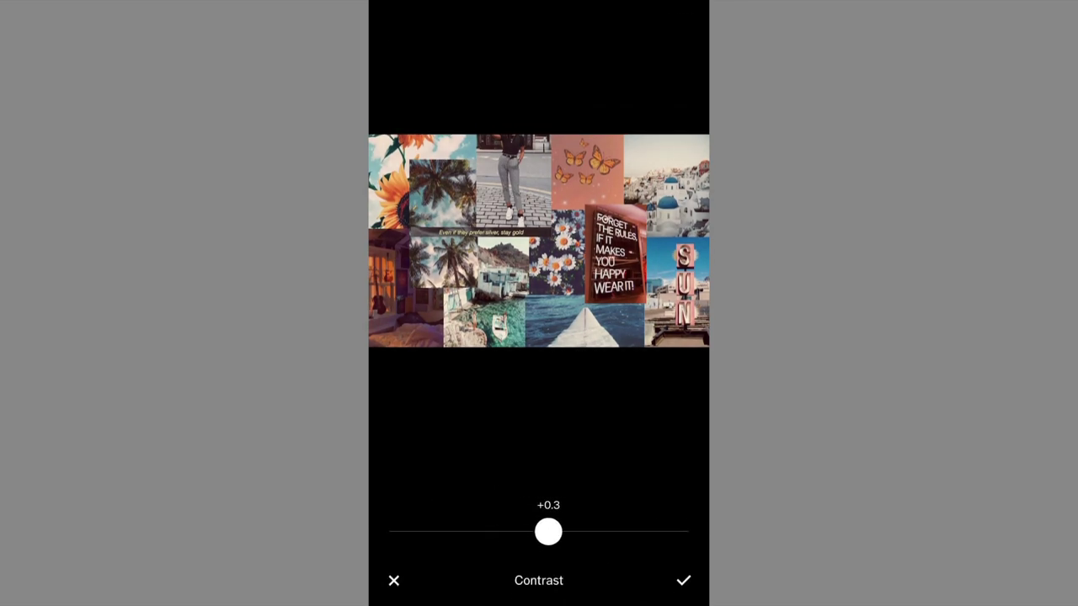
pyautogui.click(682, 580)
# Raise the collage's saturation slightly and apply the adjustment.
pyautogui.hscroll(3, 539, 507)
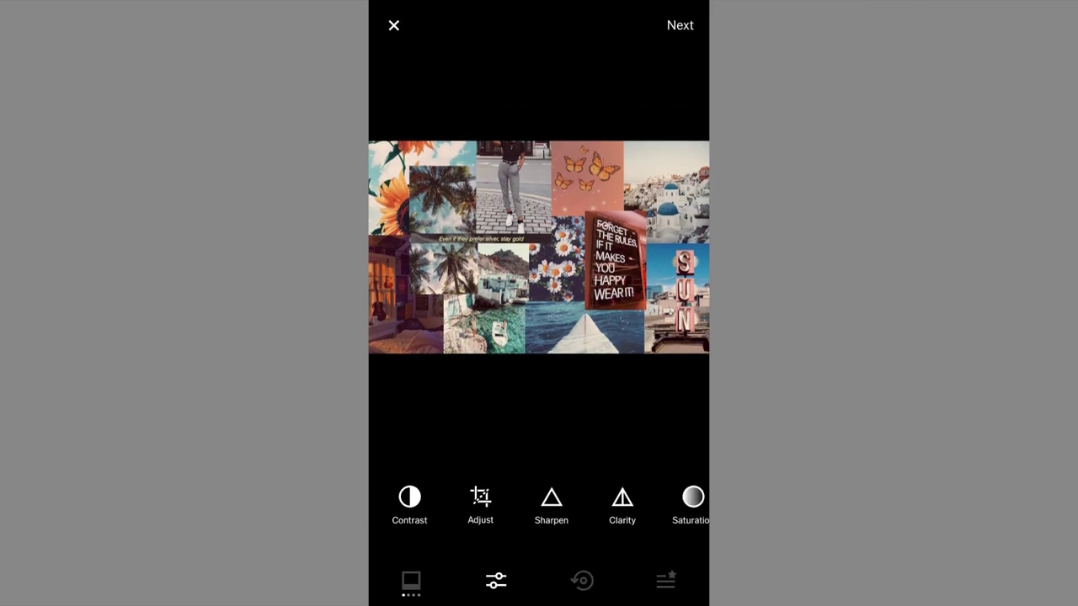
pyautogui.click(579, 500)
pyautogui.moveTo(539, 532); pyautogui.dragTo(563, 531)
pyautogui.click(683, 580)
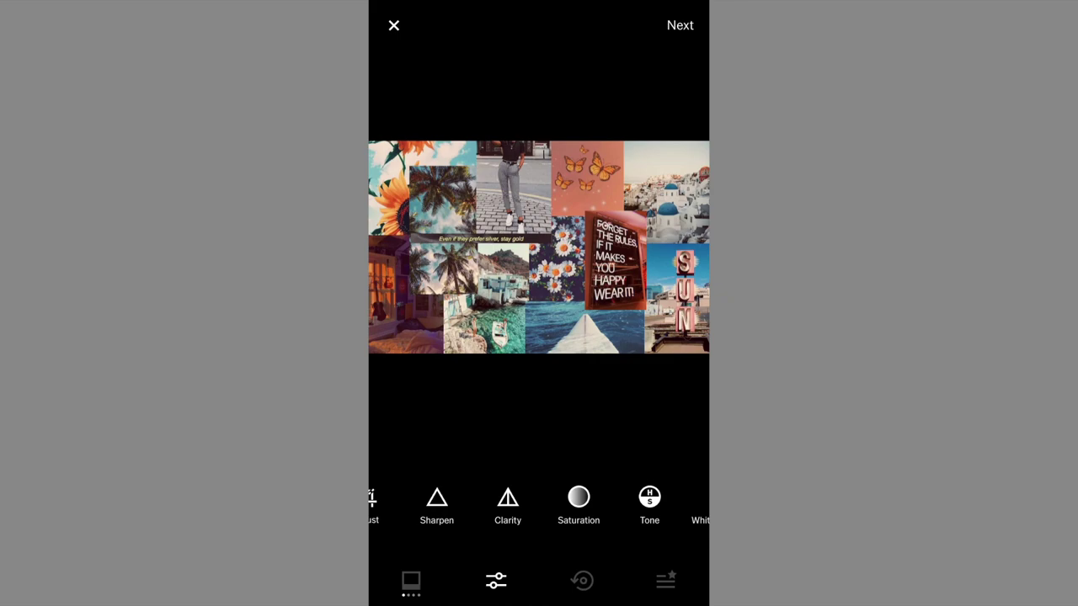
# Save the edited collage to the camera roll and switch to the iPhone's Photos app.
pyautogui.click(679, 25)
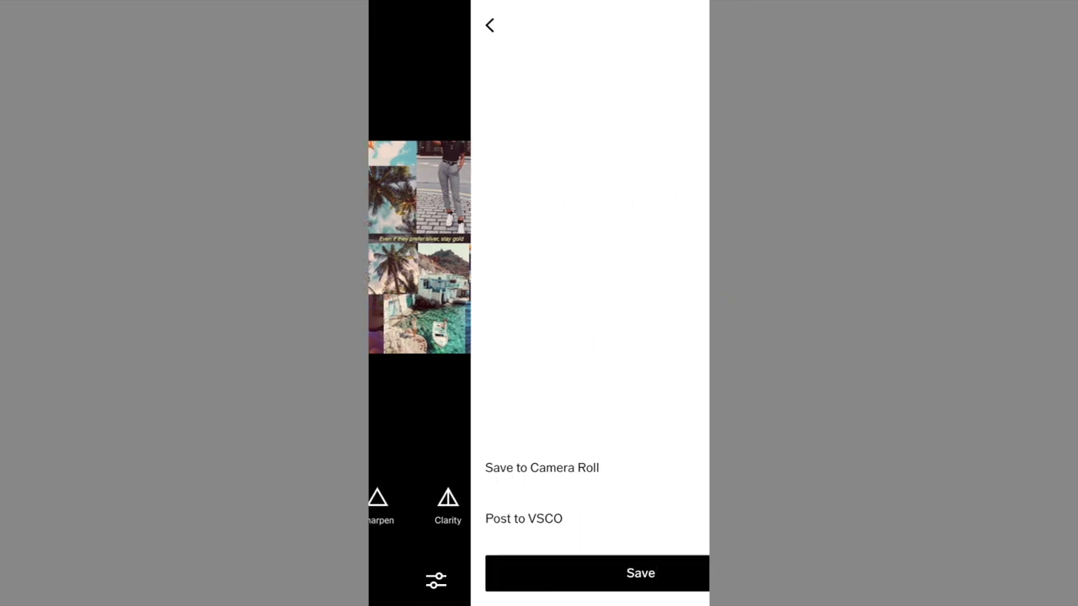
pyautogui.click(537, 573)
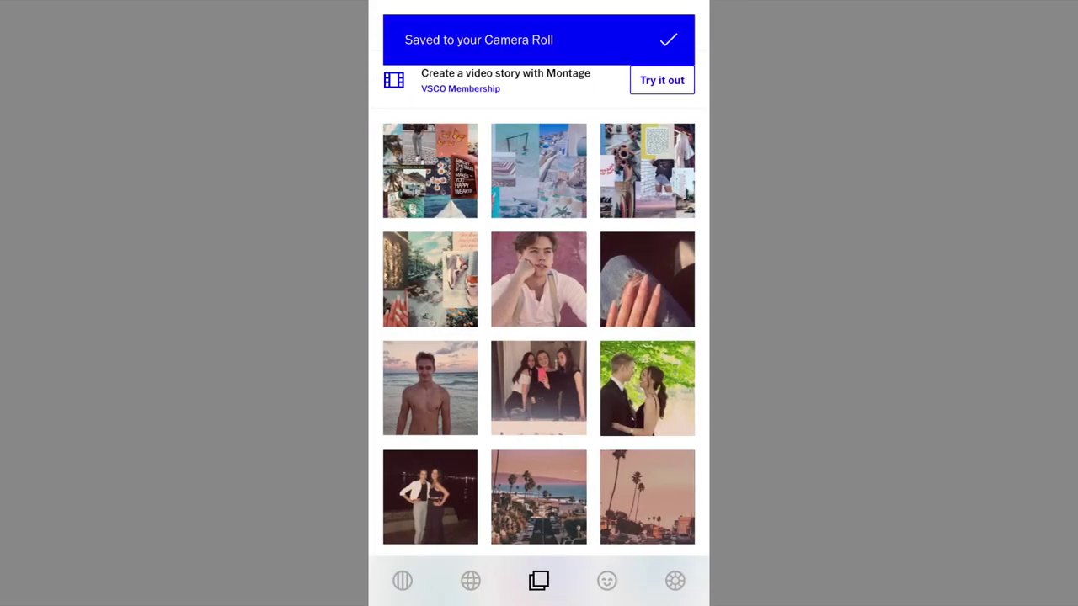
pyautogui.press('Home')
pyautogui.moveTo(438, 303)
pyautogui.mouseDown()
pyautogui.moveTo(640, 303)
pyautogui.moveTo(438, 303)
pyautogui.mouseUp()
pyautogui.click(577, 53)
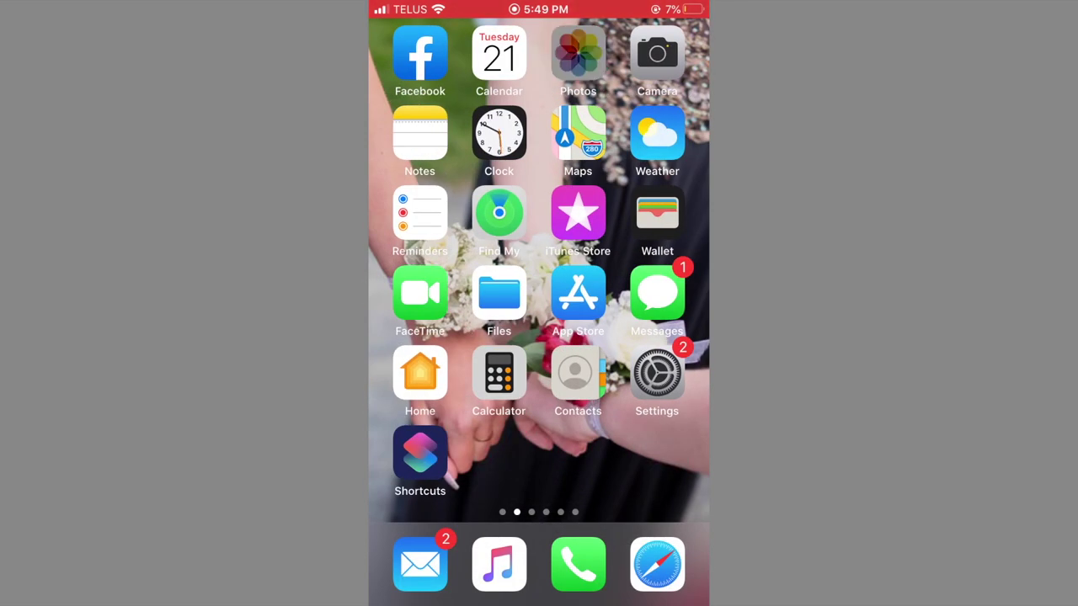
pyautogui.click(578, 55)
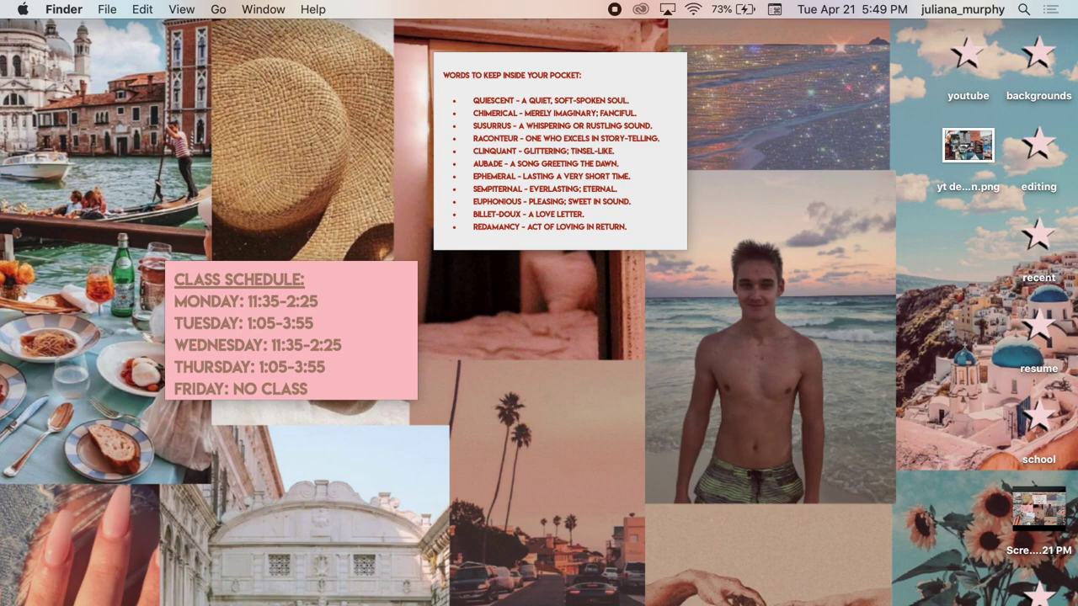
# On the Mac, move the received JPG from Downloads to the desktop and put the unedited yt design PNG in the Trash.
pyautogui.press('alt+super+l')
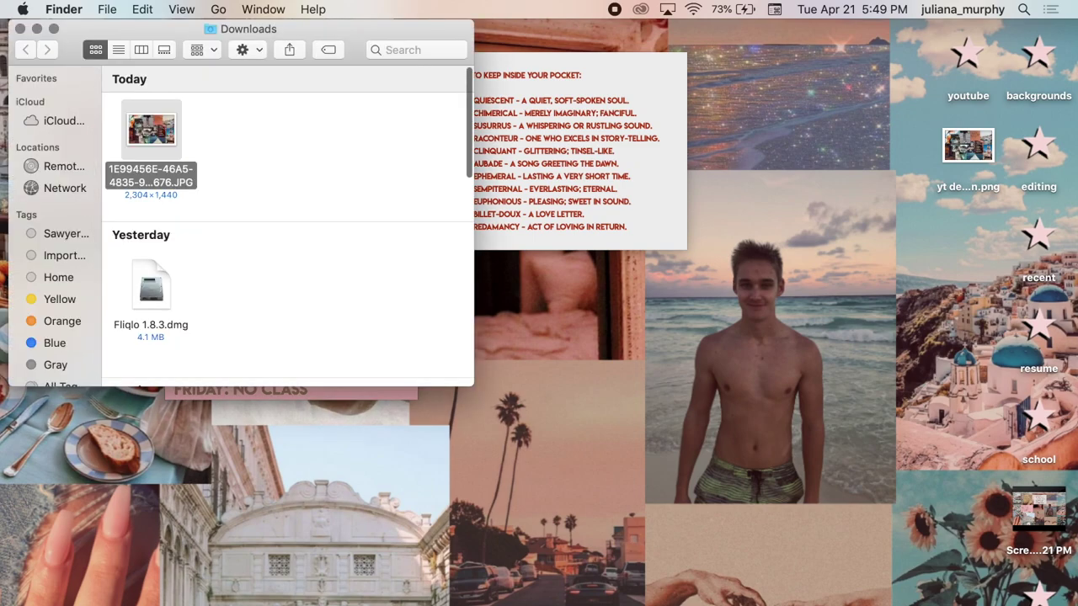
pyautogui.moveTo(150, 123); pyautogui.dragTo(1038, 55)
pyautogui.click(21, 29)
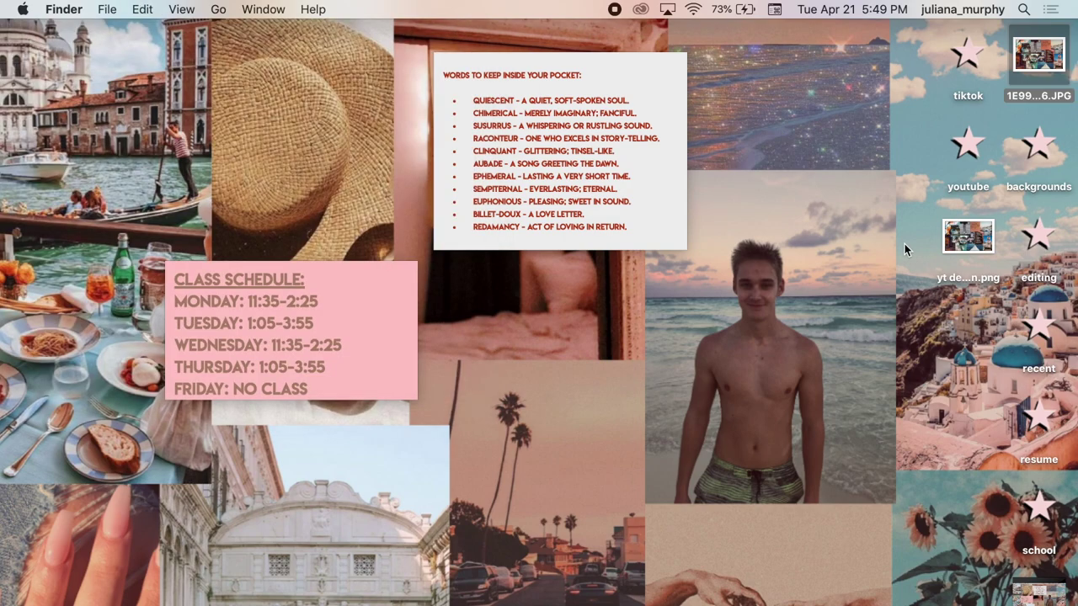
pyautogui.click(969, 236)
pyautogui.press('super+BackSpace')
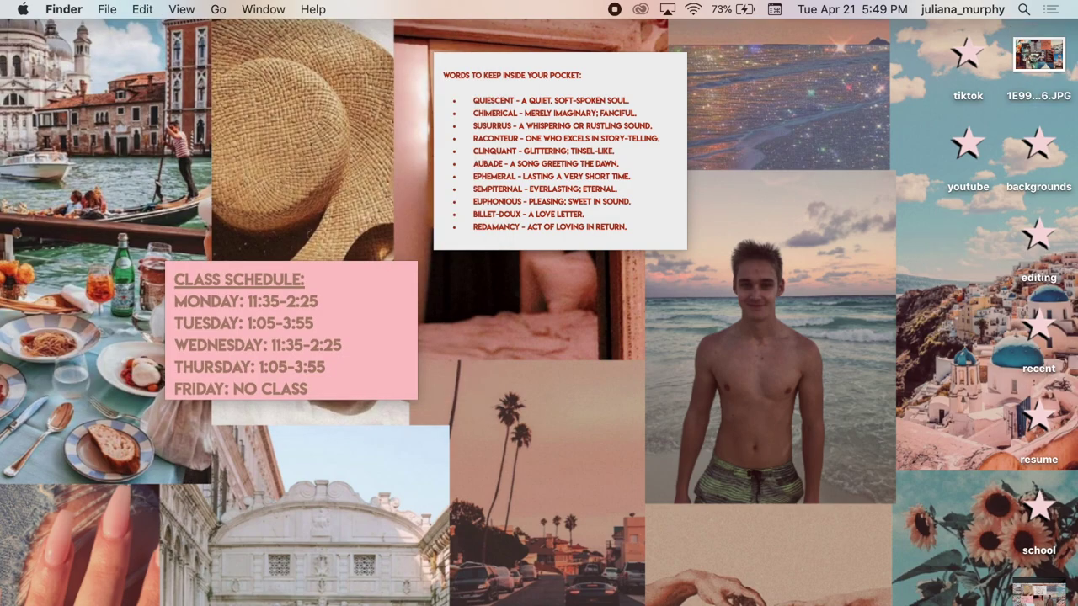
# Rename the edited collage file to "yt design.JPG" and set it as the desktop picture.
pyautogui.click(1044, 72)
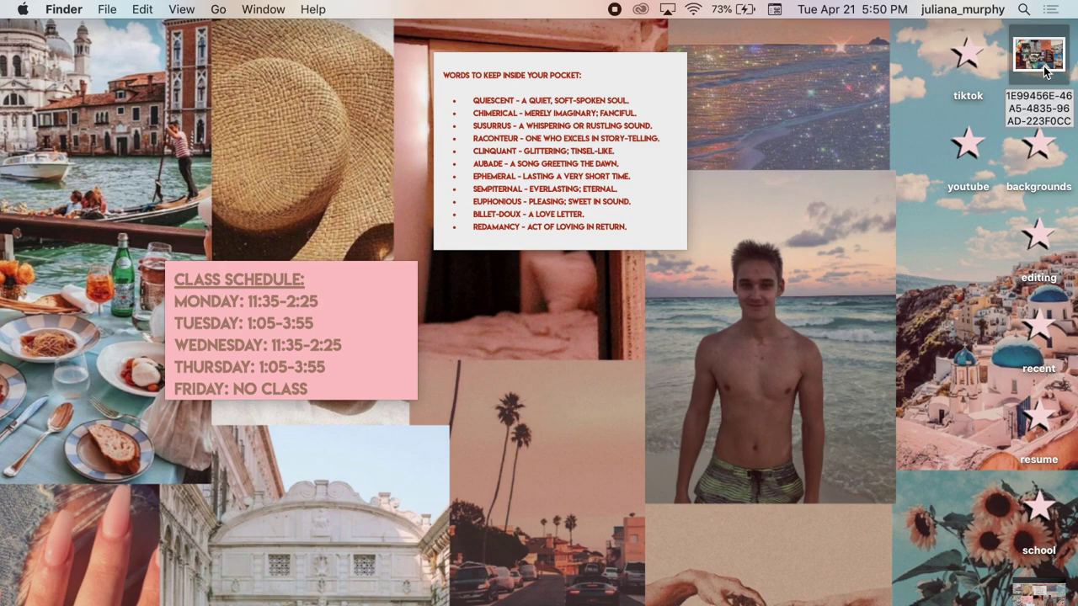
pyautogui.press('Return')
pyautogui.write('yt design.JPG')
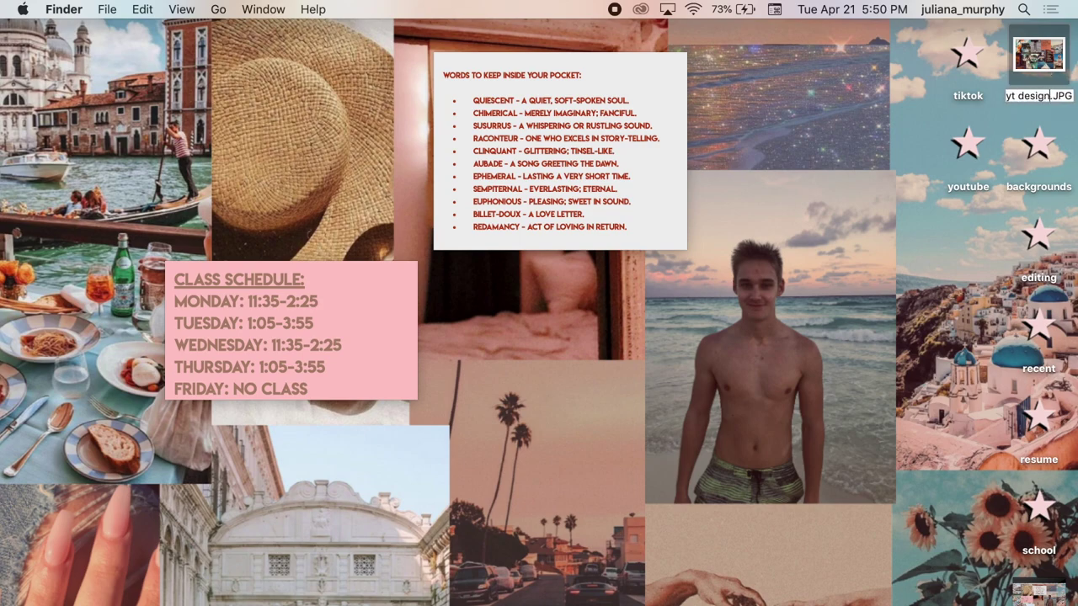
pyautogui.press('Return')
pyautogui.click(873, 125)
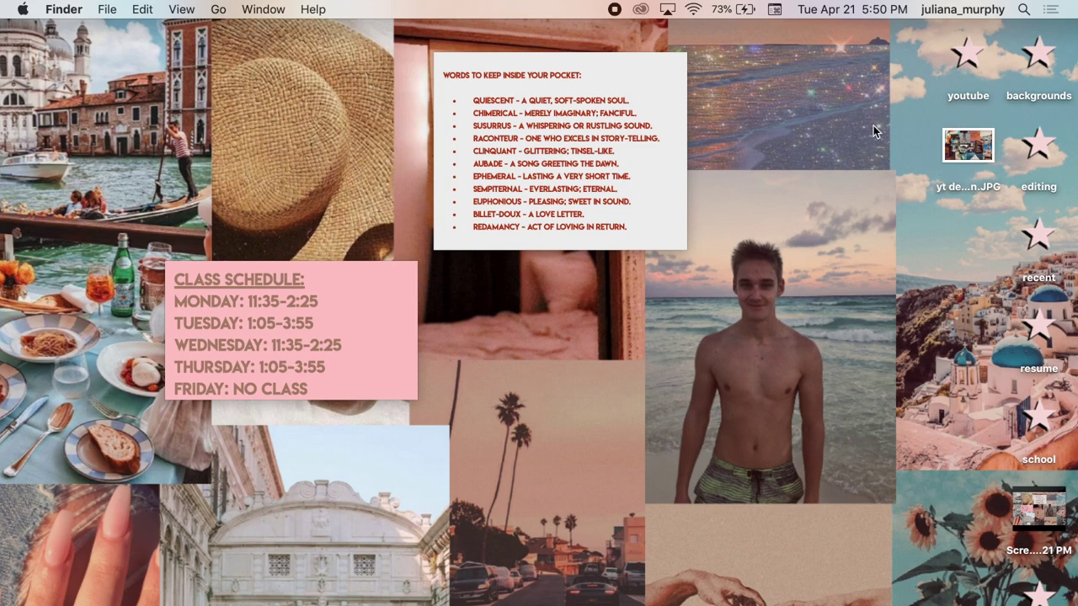
pyautogui.rightClick(974, 146)
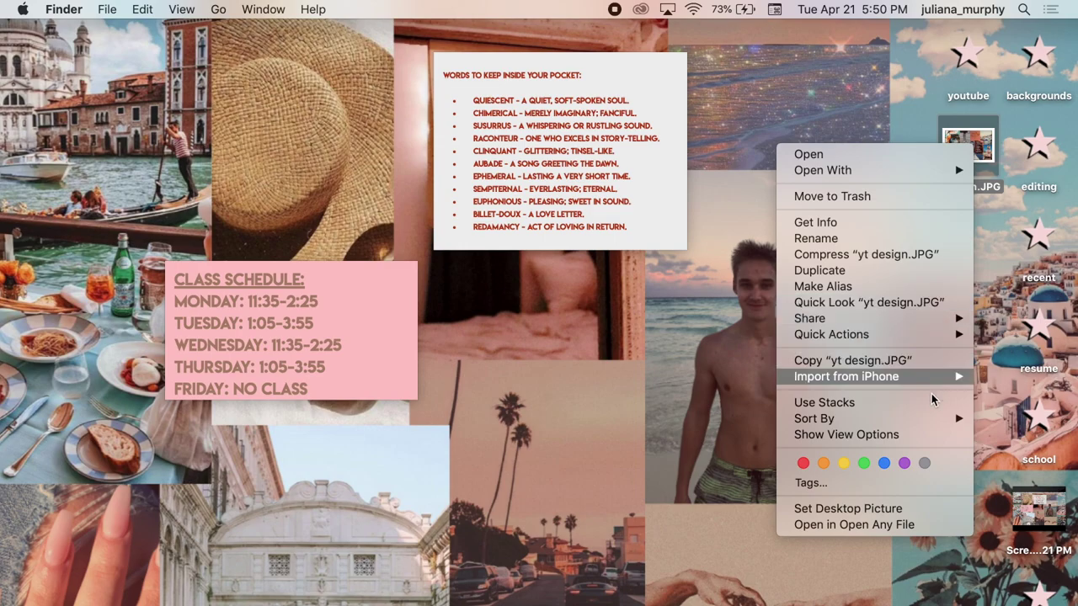
pyautogui.click(913, 511)
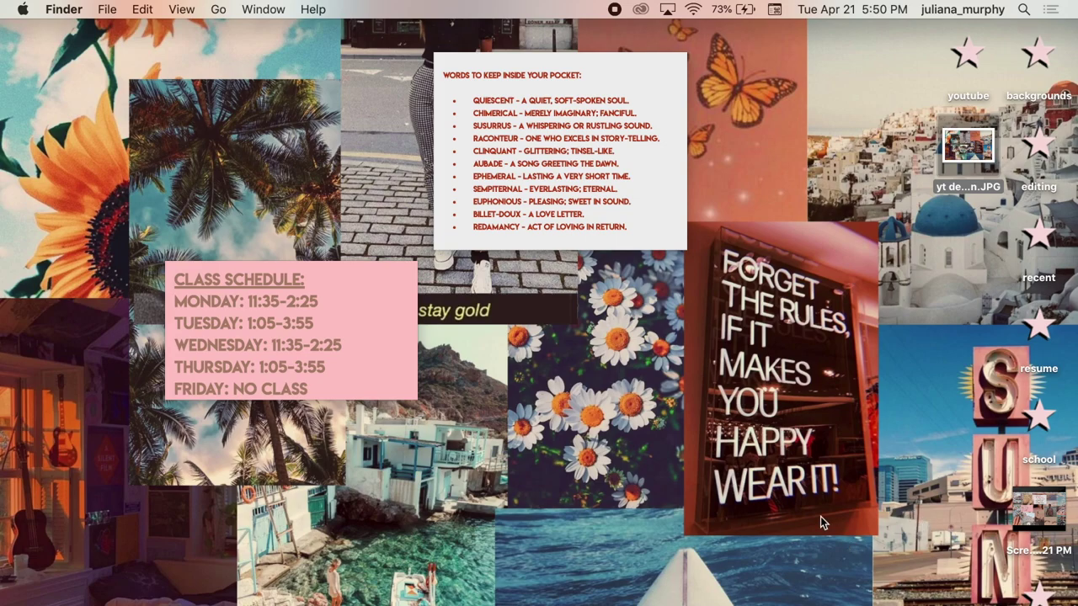
# File yt design.JPG in the backgrounds folder and the desktop screenshot in the editing folder.
pyautogui.moveTo(985, 124); pyautogui.dragTo(1037, 54)
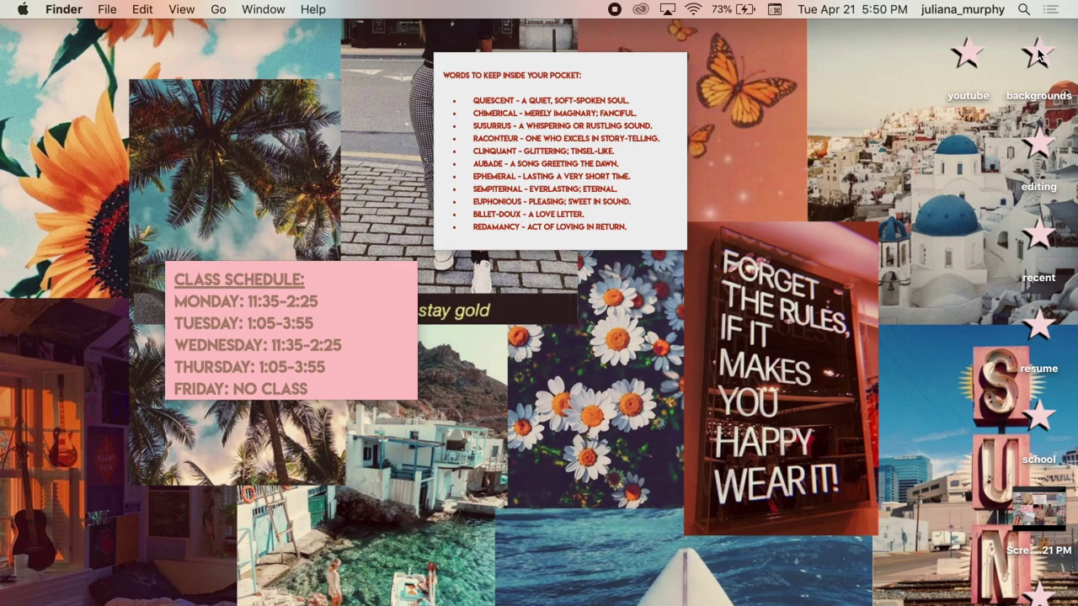
pyautogui.moveTo(1038, 509); pyautogui.dragTo(1041, 152)
# Move the class schedule sticky note above the caption strip and, after trying blue and yellow, set its colour to gray.
pyautogui.moveTo(264, 265); pyautogui.dragTo(218, 134)
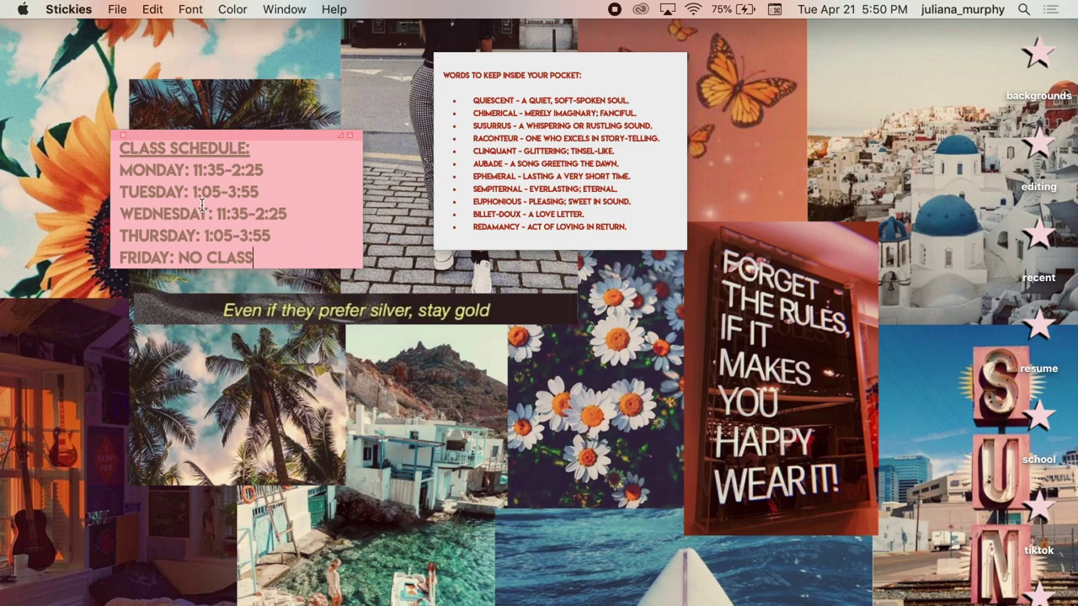
pyautogui.click(238, 9)
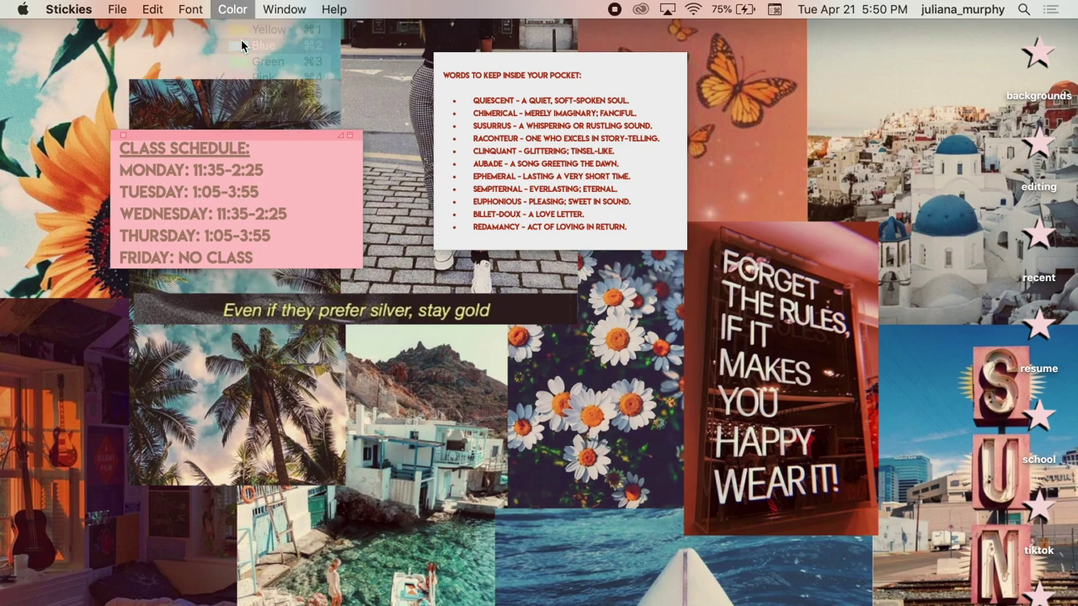
pyautogui.click(239, 10)
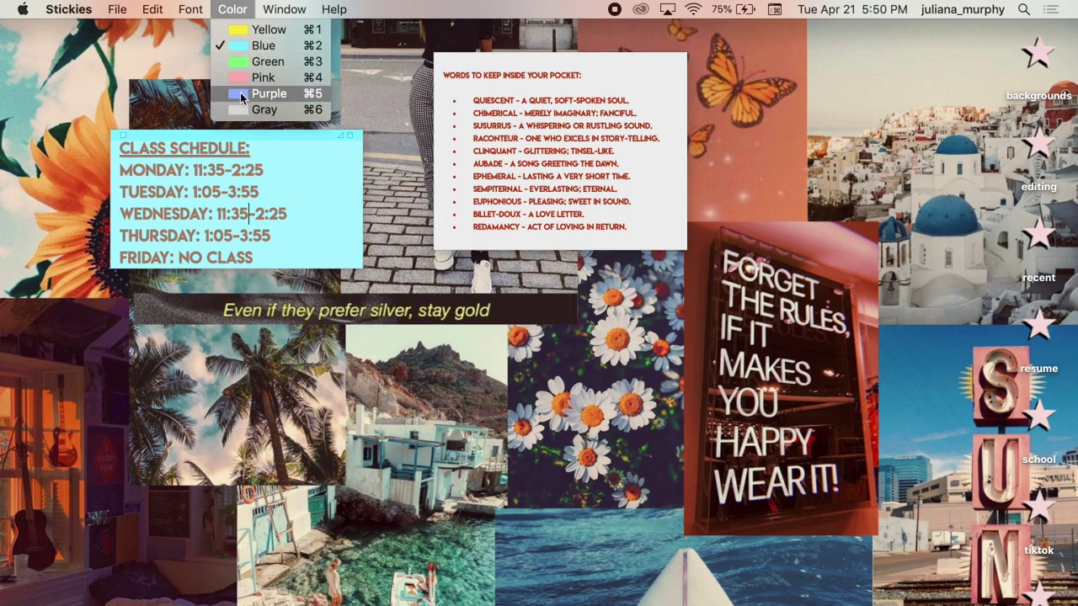
pyautogui.click(255, 32)
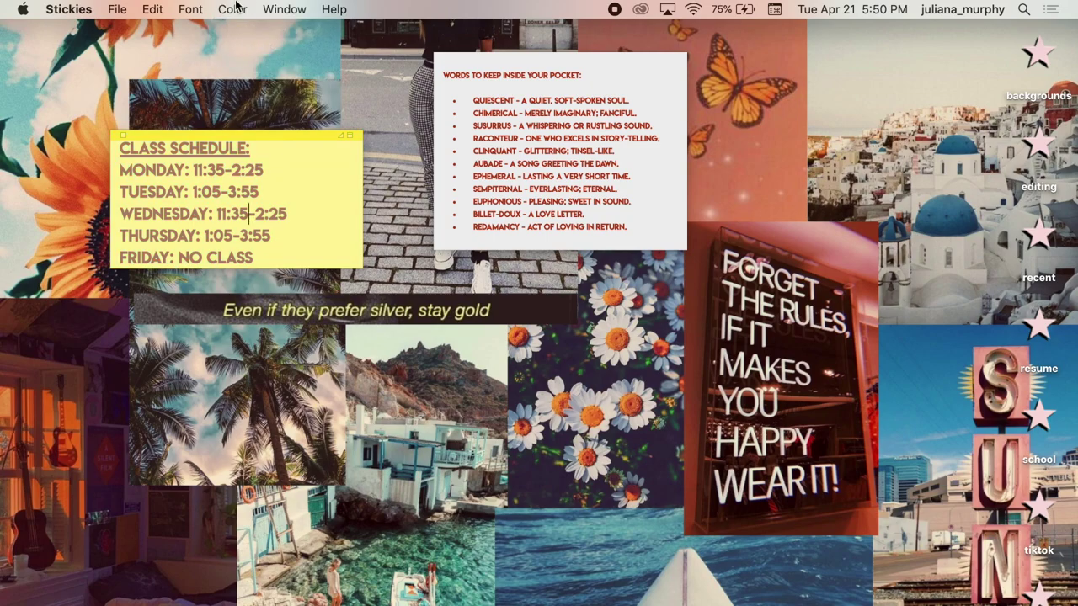
pyautogui.click(237, 7)
pyautogui.click(237, 112)
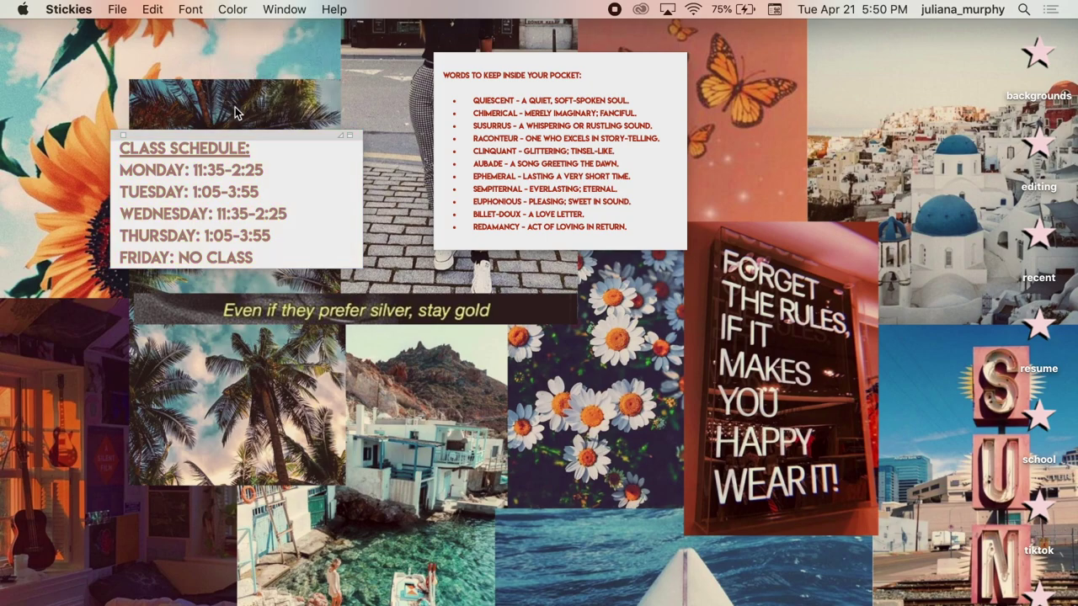